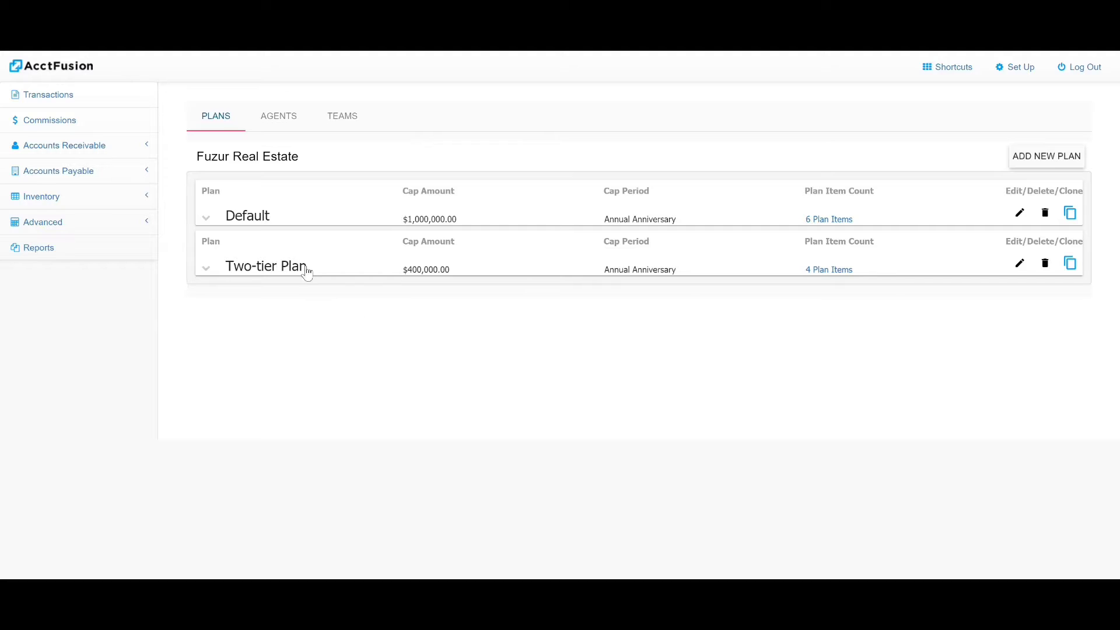
- Expand the Two-tier Plan to review its four items, then collapse it again
{"action": "left_click", "coordinate": [208, 267]}
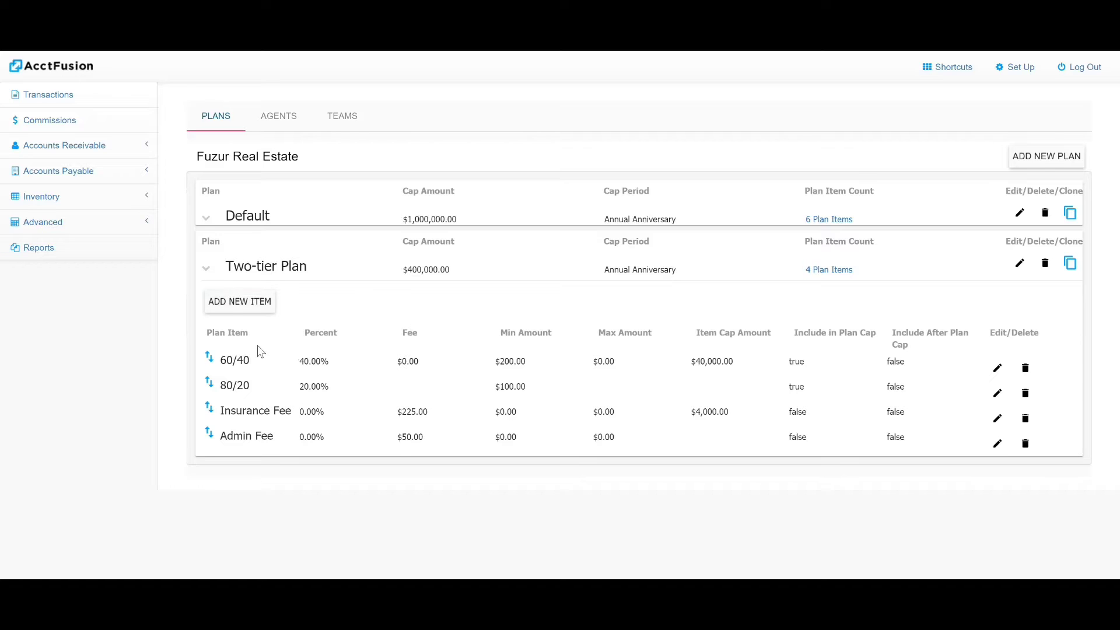
{"action": "left_click", "coordinate": [208, 269]}
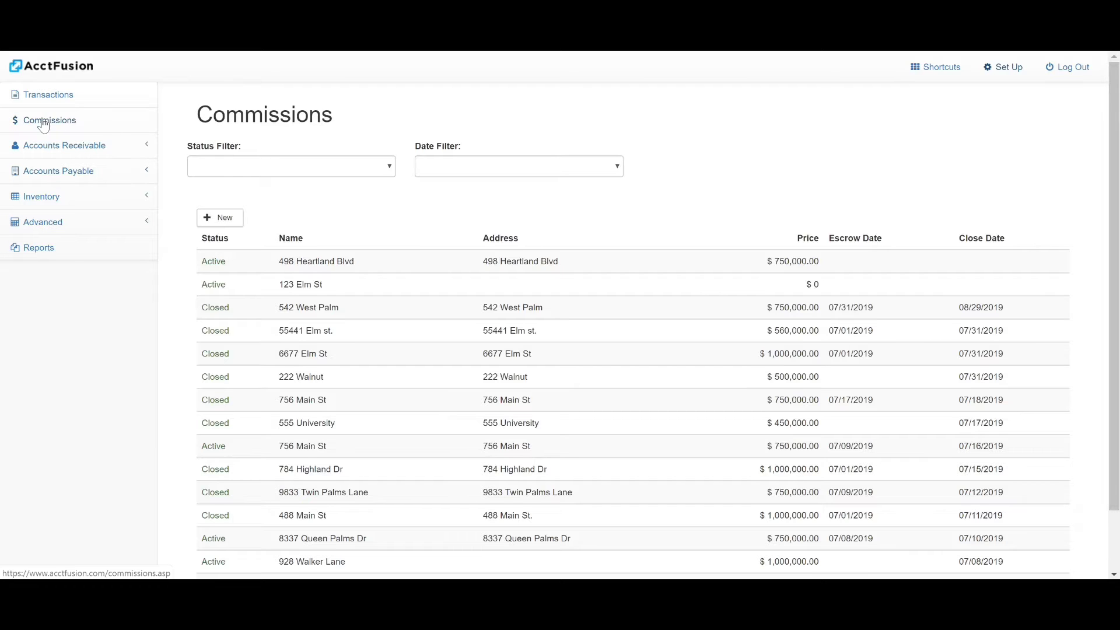
{"action": "left_click", "coordinate": [217, 220]}
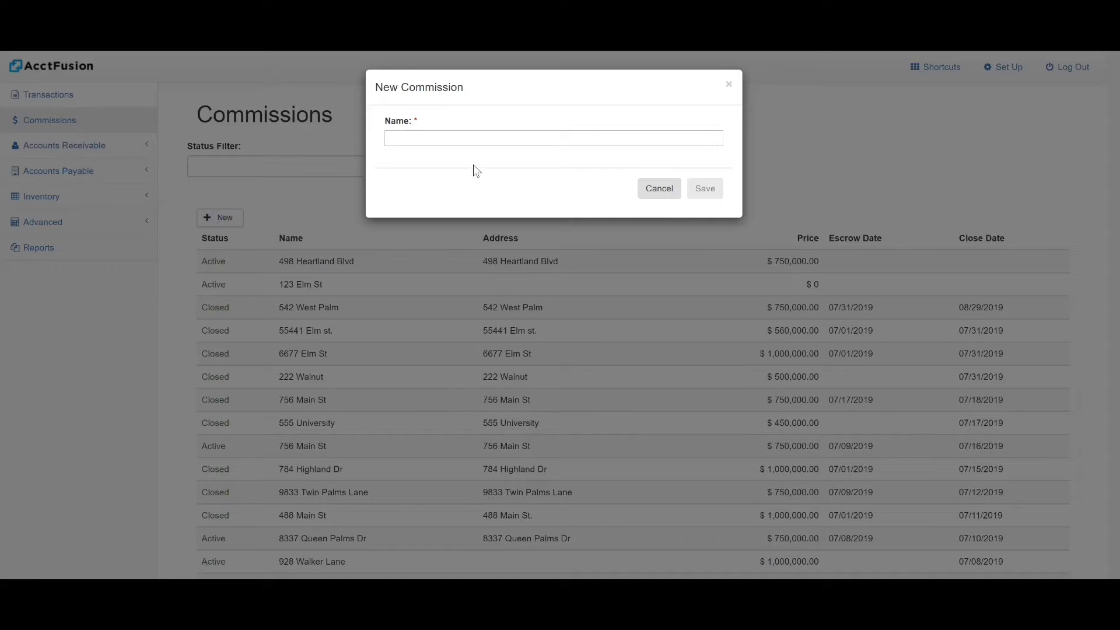
{"action": "left_click", "coordinate": [419, 144]}
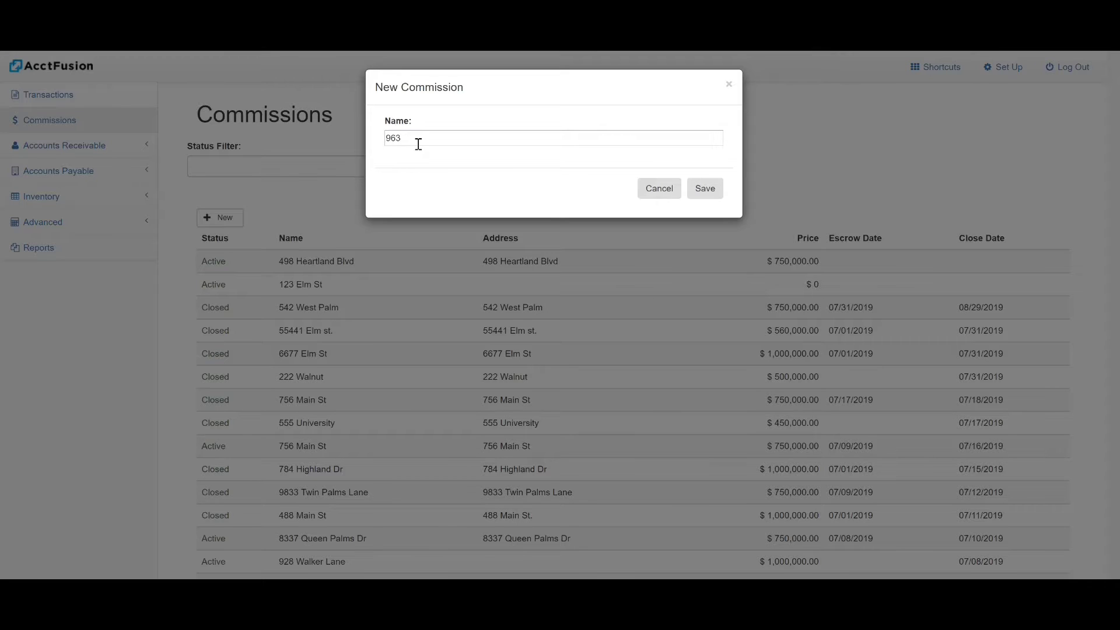
{"action": "left_click", "coordinate": [704, 188]}
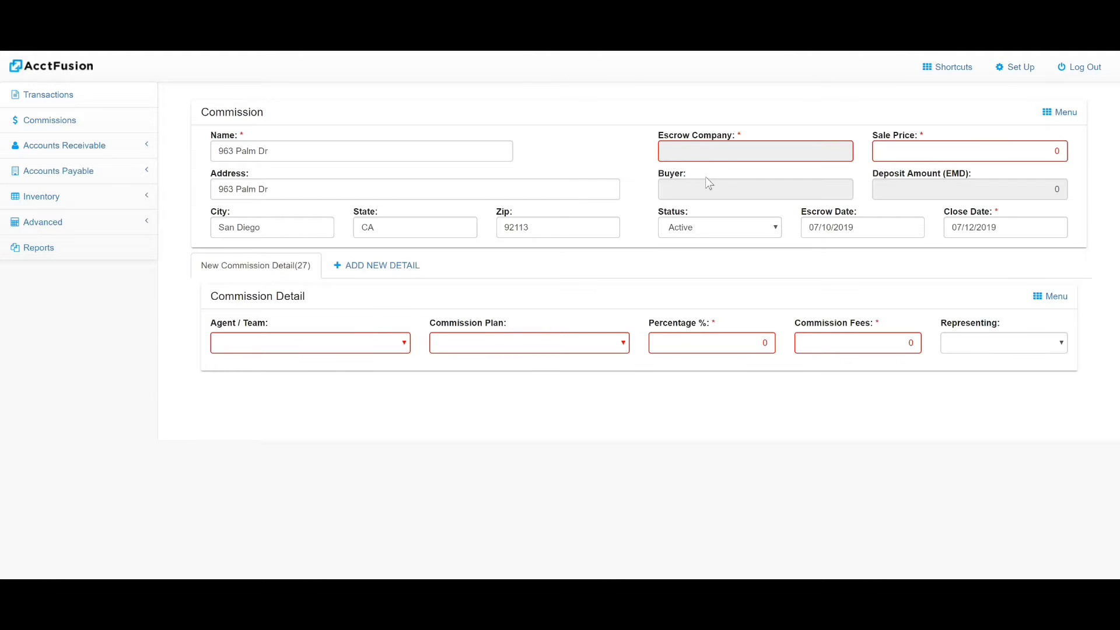
- Set First American Title as escrow company and enter a 500 sale price
{"action": "left_click", "coordinate": [664, 151]}
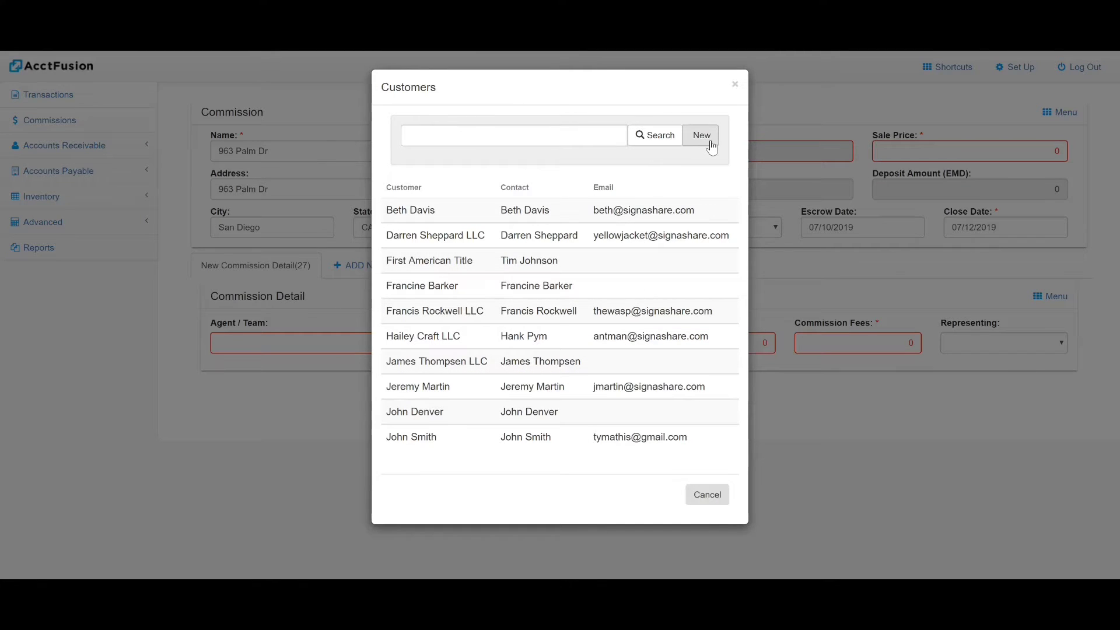
{"action": "left_click", "coordinate": [436, 265]}
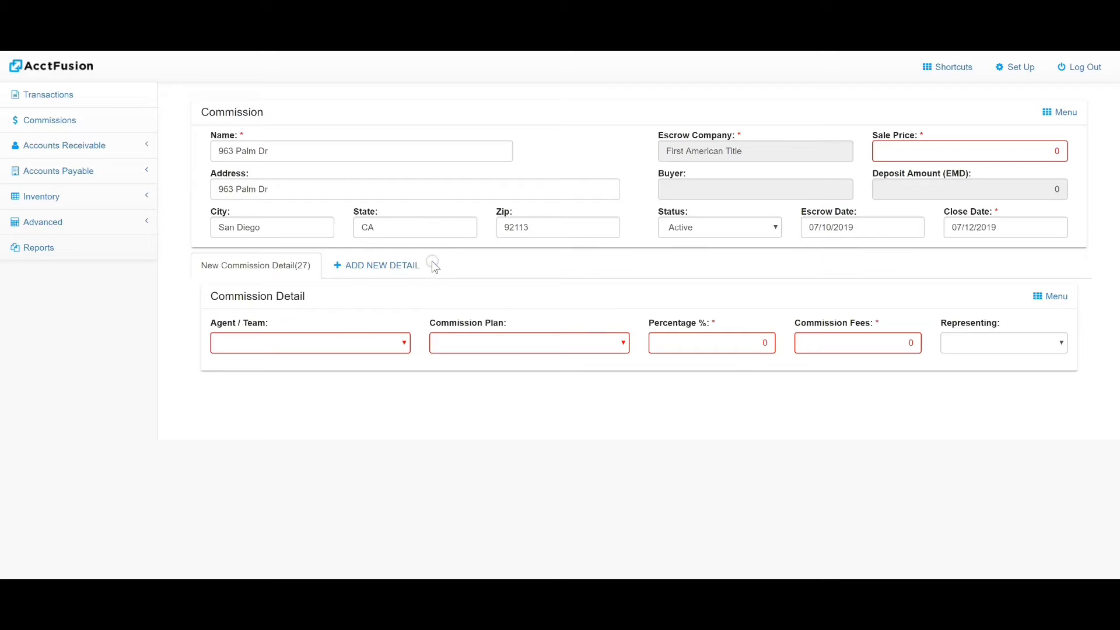
{"action": "left_click", "coordinate": [1035, 146]}
{"action": "type", "text": "500000"}
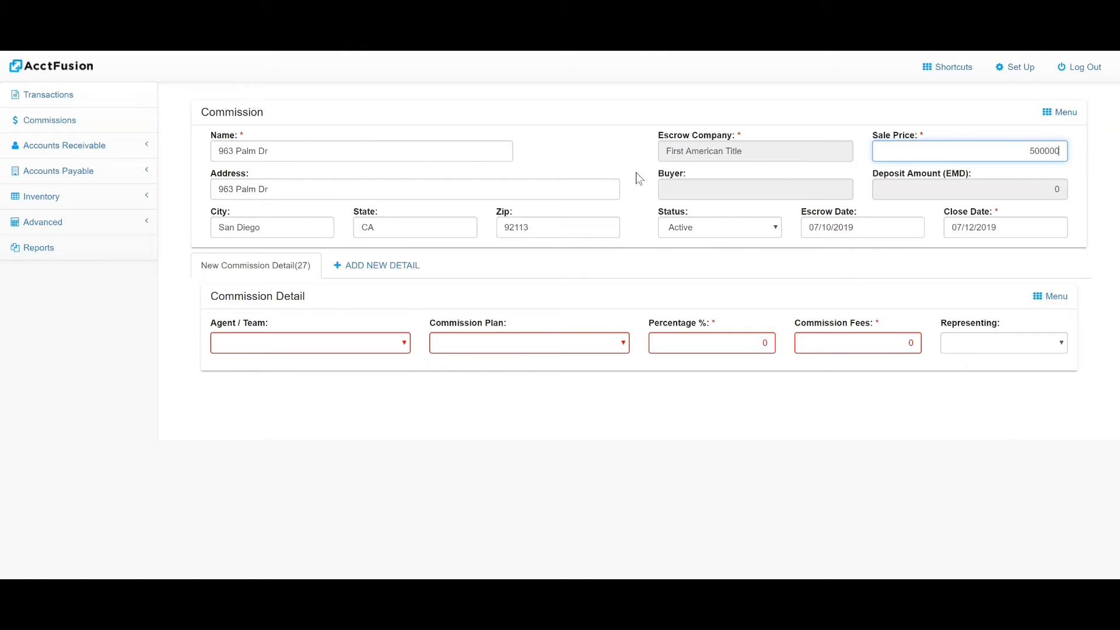
- Choose the commission's buyer from the customer list
{"action": "left_click", "coordinate": [678, 187]}
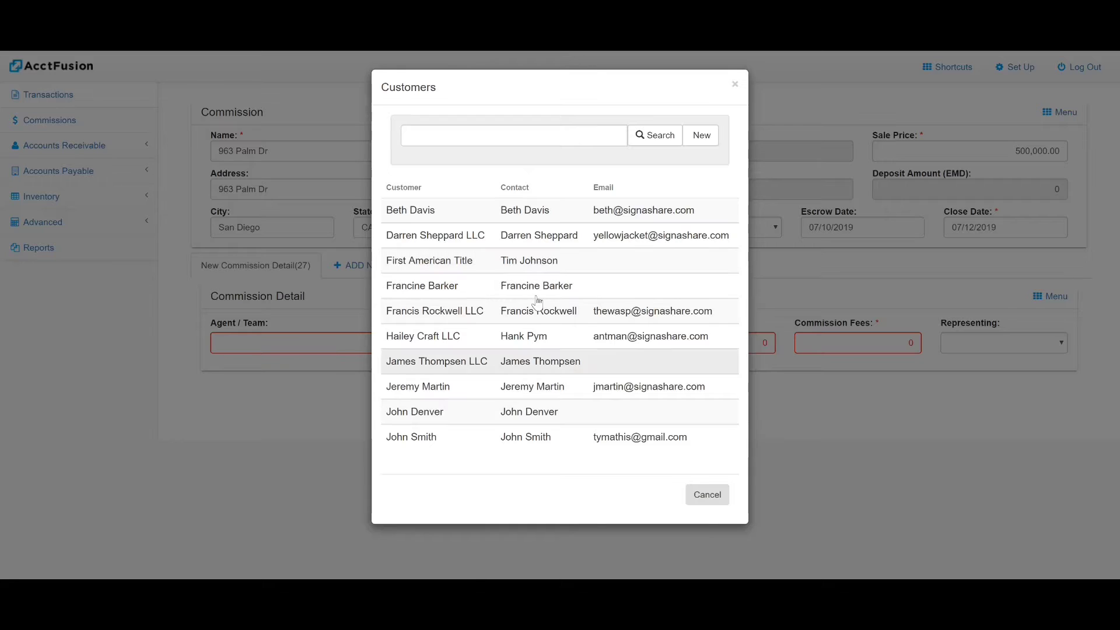
{"action": "left_click", "coordinate": [429, 387]}
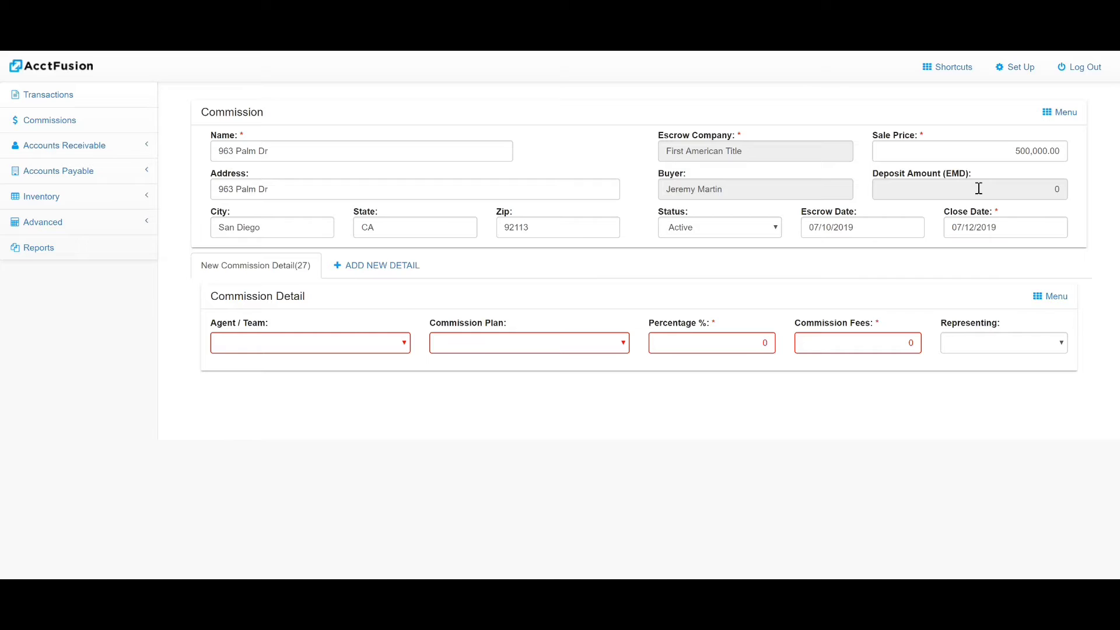
{"action": "left_click", "coordinate": [1013, 184]}
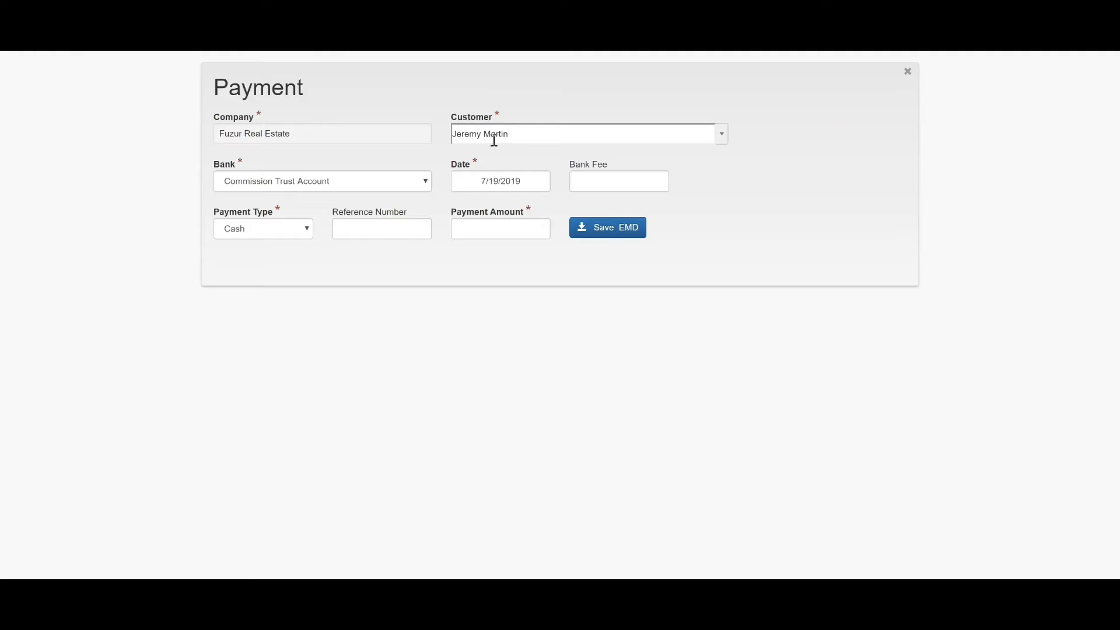
- Record a 1,000.00 earnest money deposit paid by check, with its reference number
{"action": "left_click", "coordinate": [378, 231]}
{"action": "left_click", "coordinate": [277, 229]}
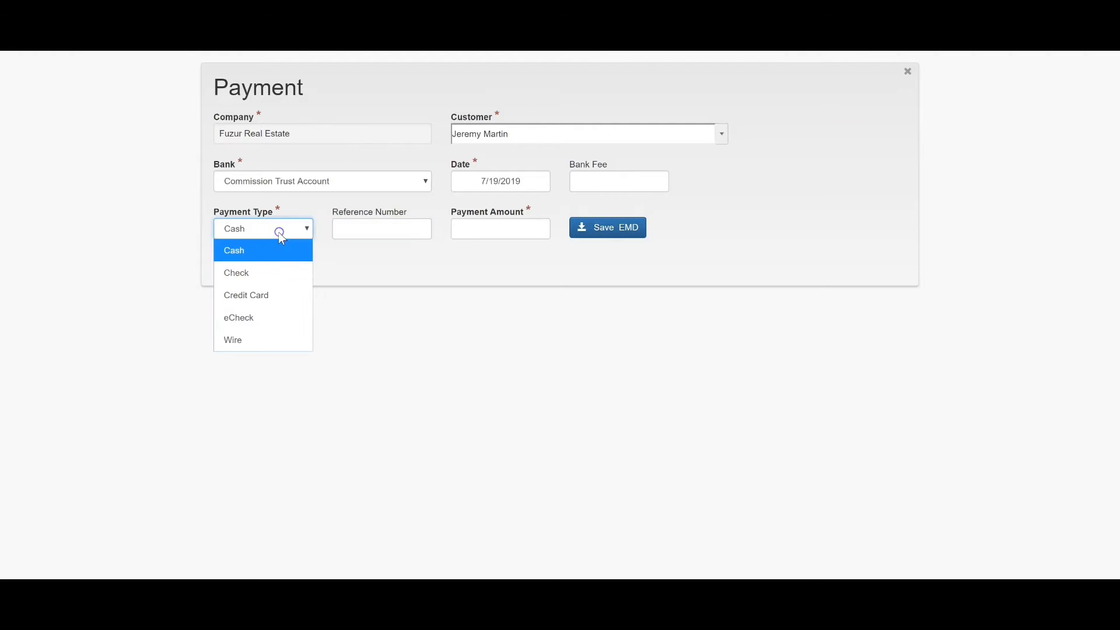
{"action": "left_click", "coordinate": [299, 262]}
{"action": "left_click", "coordinate": [360, 230]}
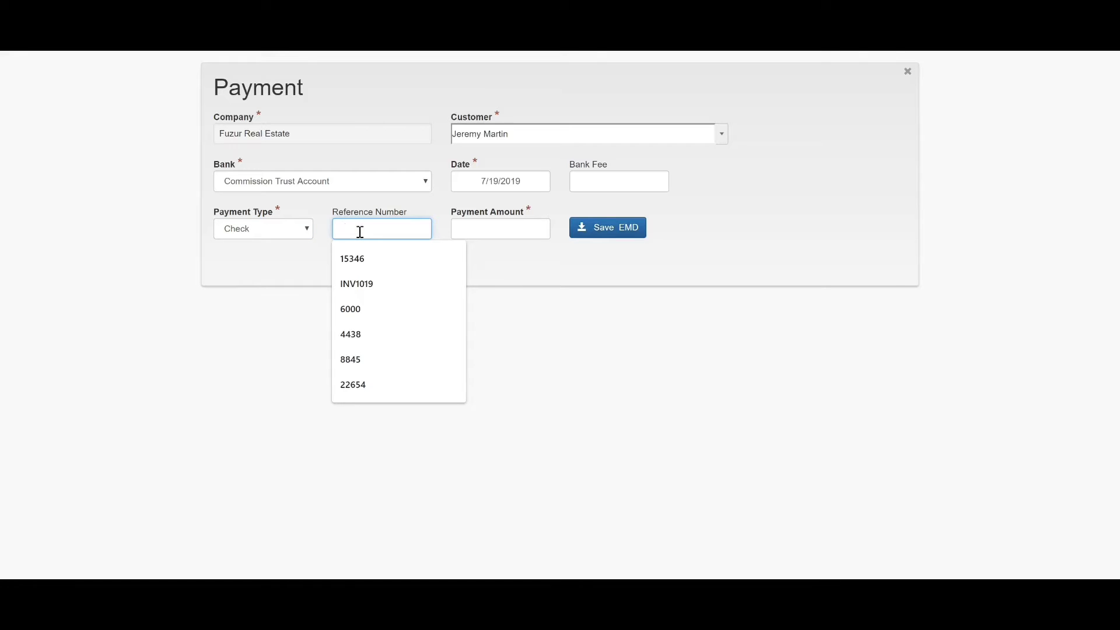
{"action": "type", "text": "10022"}
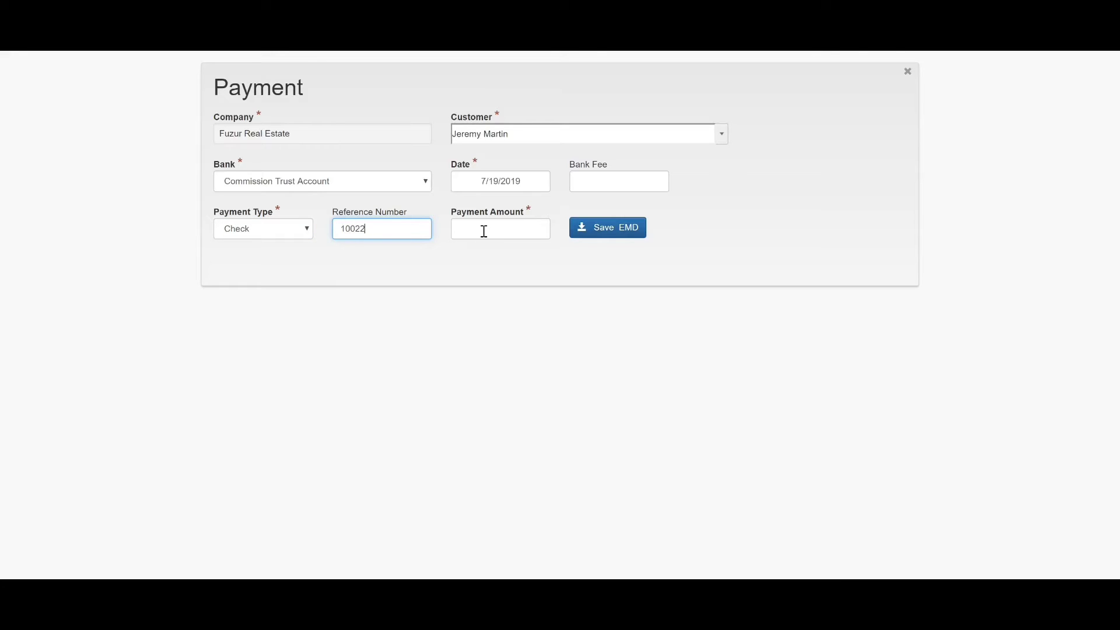
{"action": "left_click", "coordinate": [485, 232]}
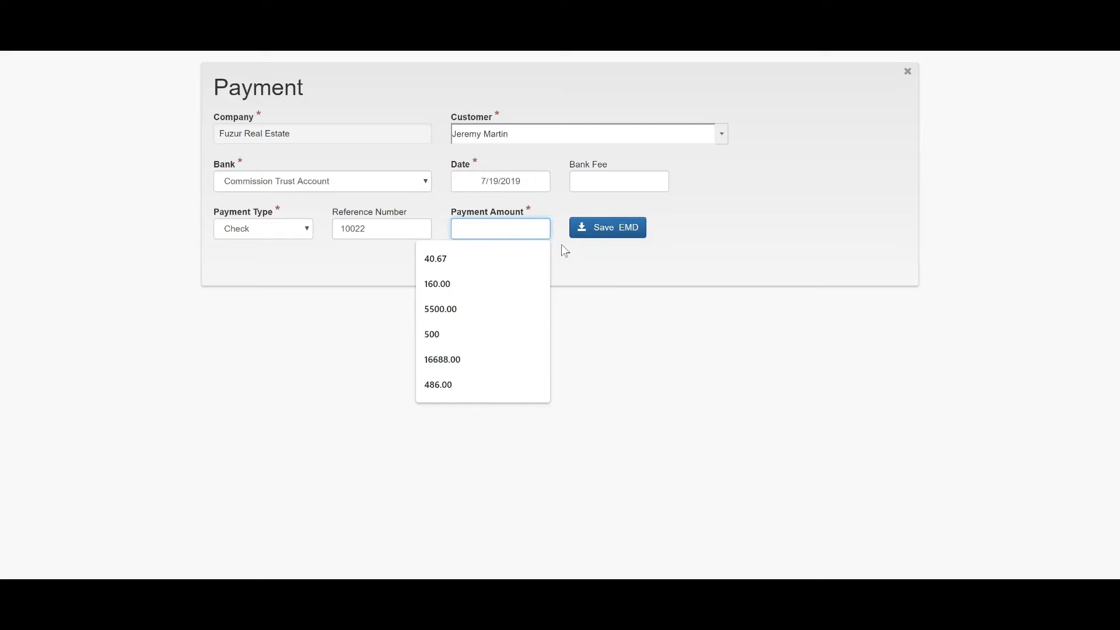
{"action": "type", "text": "1000"}
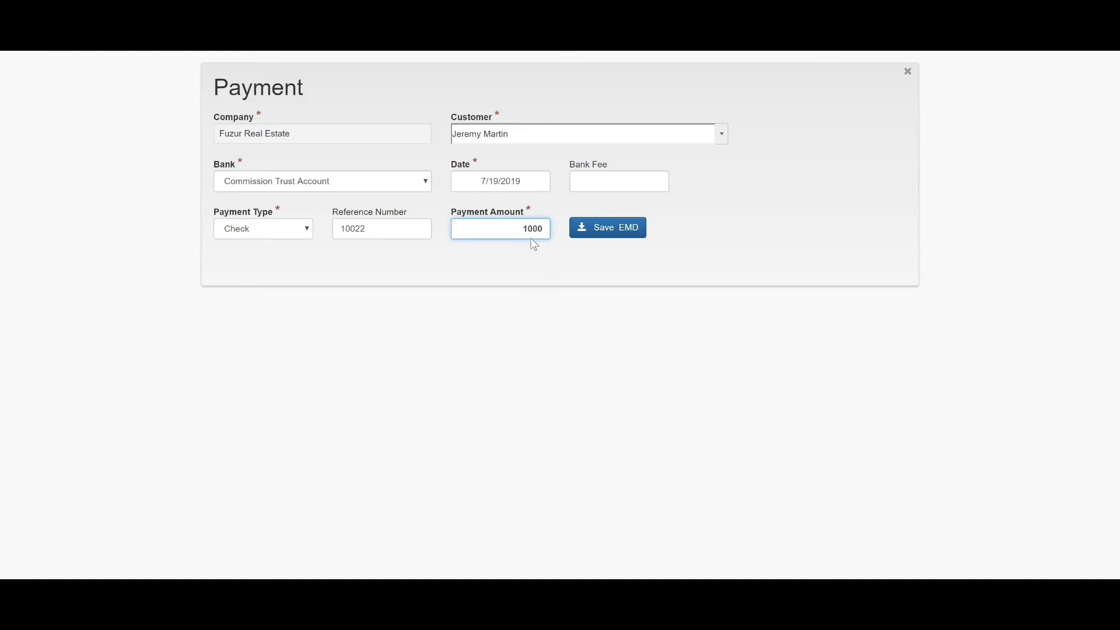
{"action": "left_click", "coordinate": [623, 232]}
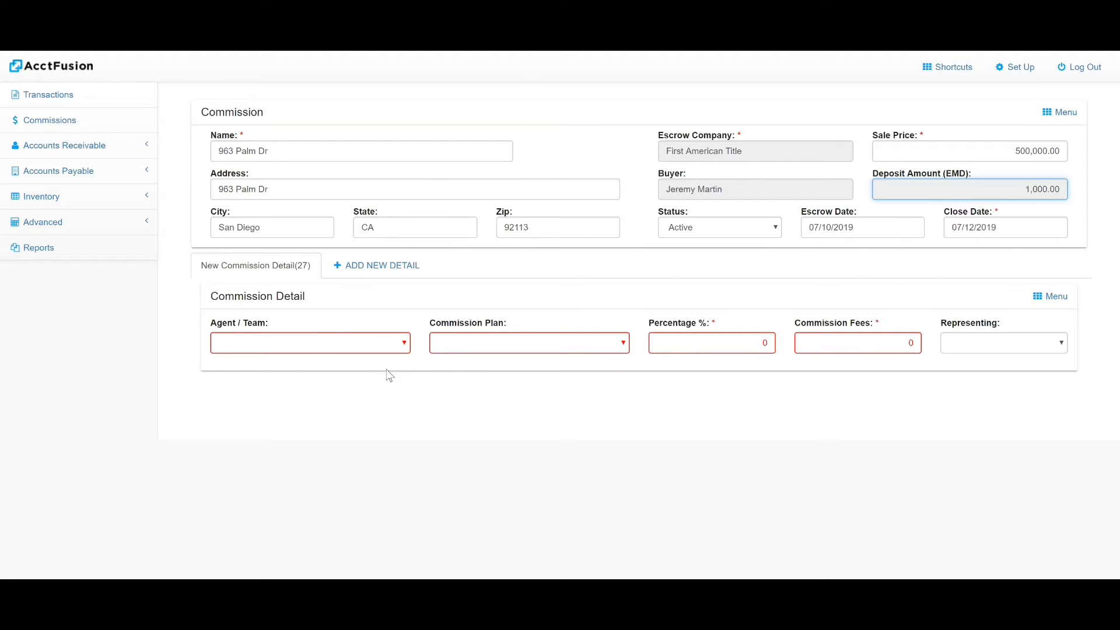
- Assign the agent to the commission detail, keeping the Two-tier Plan
{"action": "left_click", "coordinate": [333, 343]}
{"action": "left_click", "coordinate": [306, 257]}
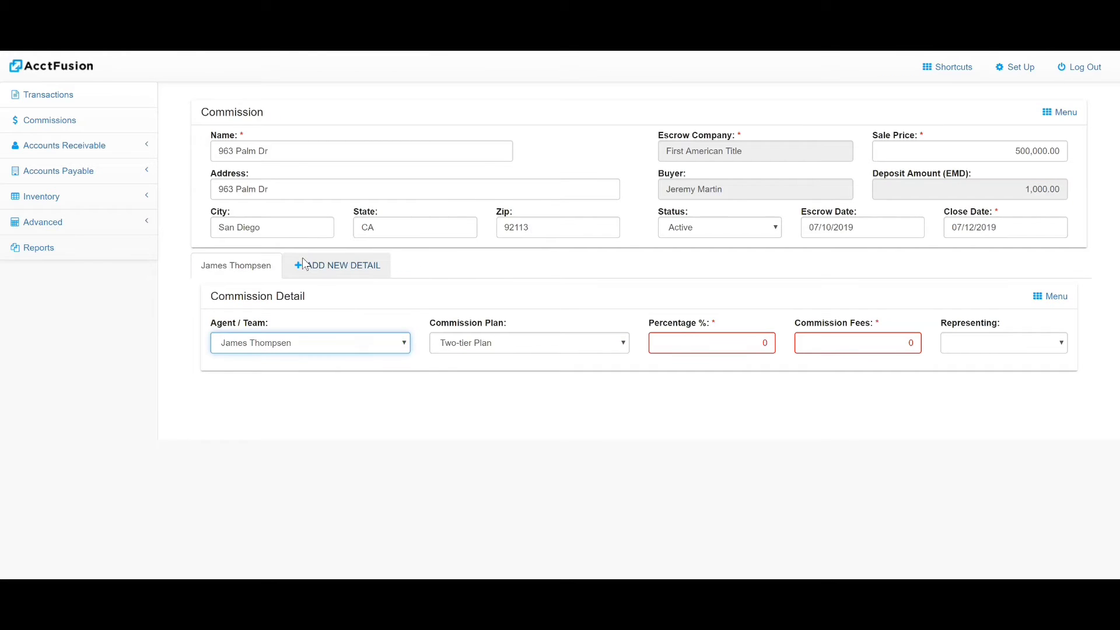
{"action": "left_click", "coordinate": [426, 360]}
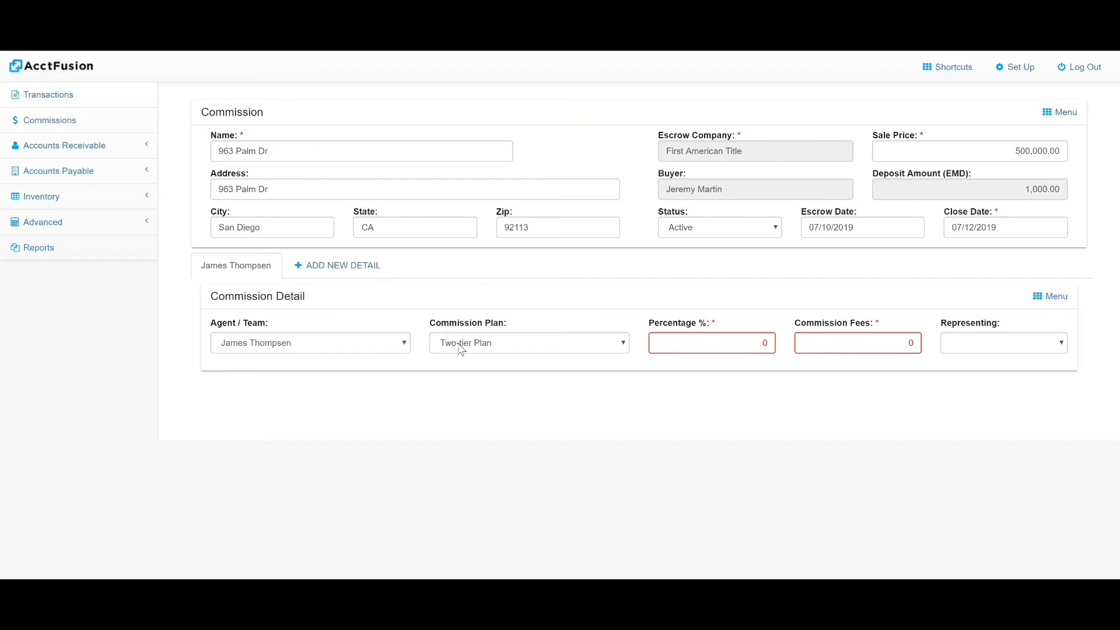
{"action": "left_click", "coordinate": [585, 346]}
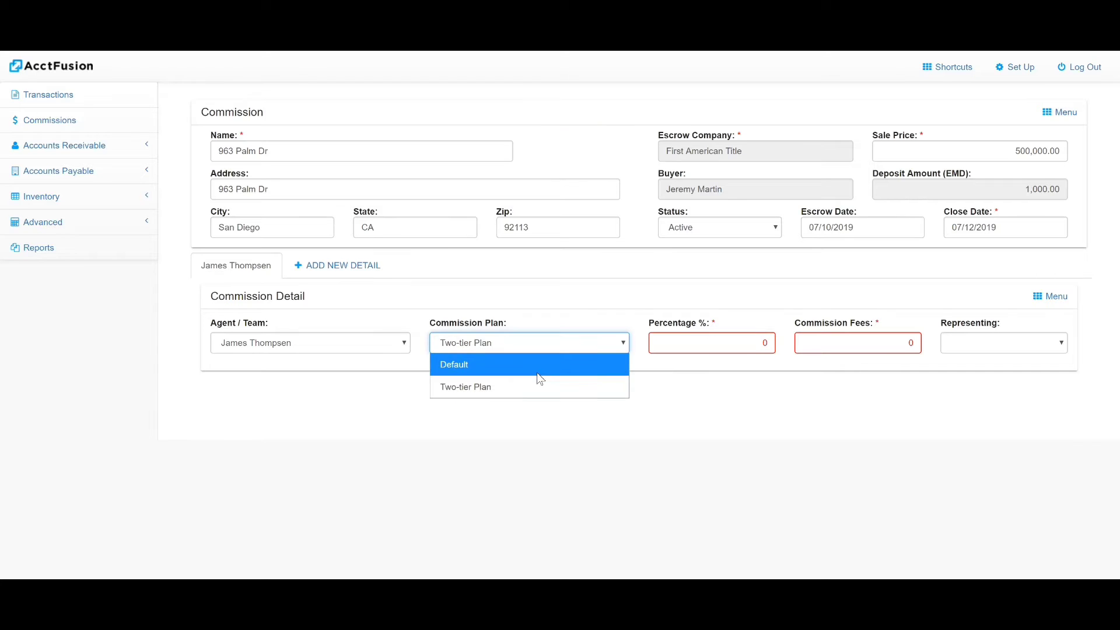
{"action": "left_click", "coordinate": [565, 319]}
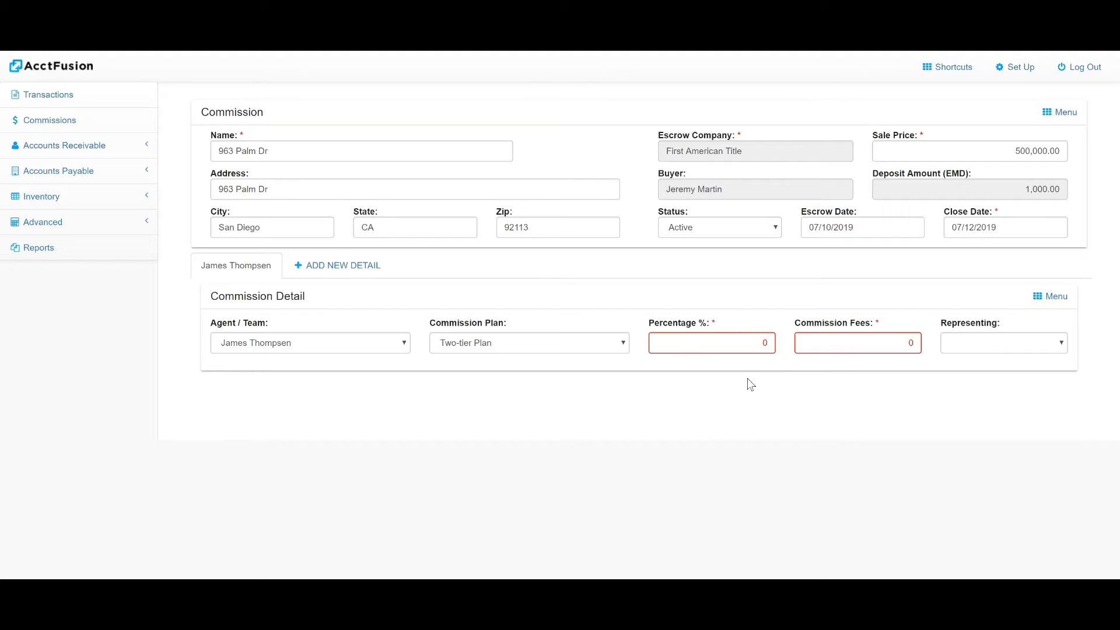
- Set the commission to 3% representing the Listing side
{"action": "left_click", "coordinate": [750, 342]}
{"action": "type", "text": "3"}
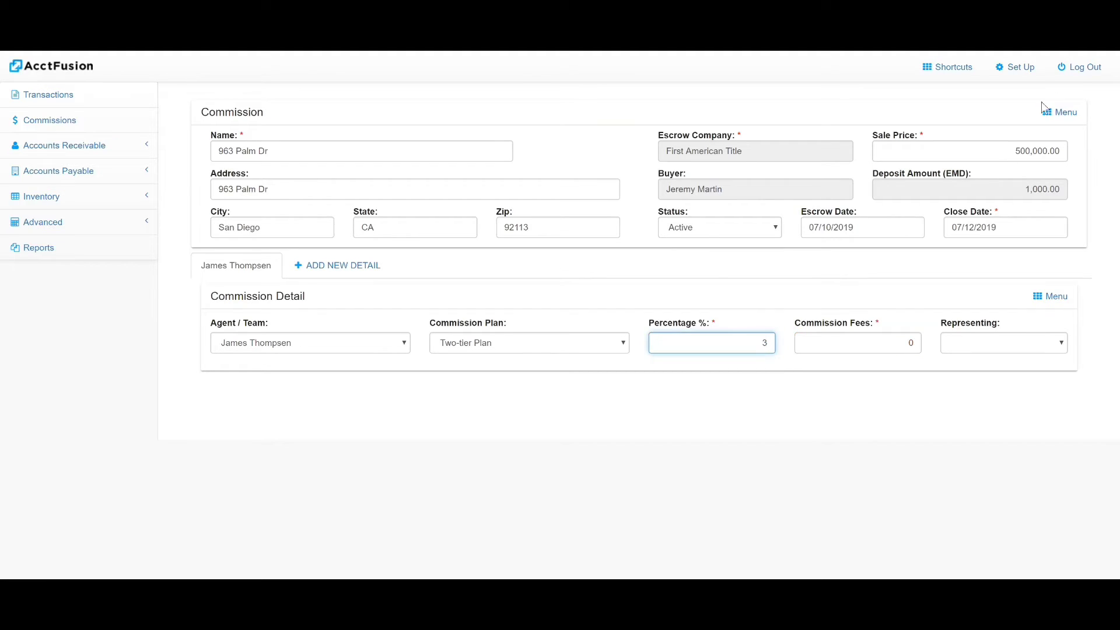
{"action": "left_click", "coordinate": [989, 338]}
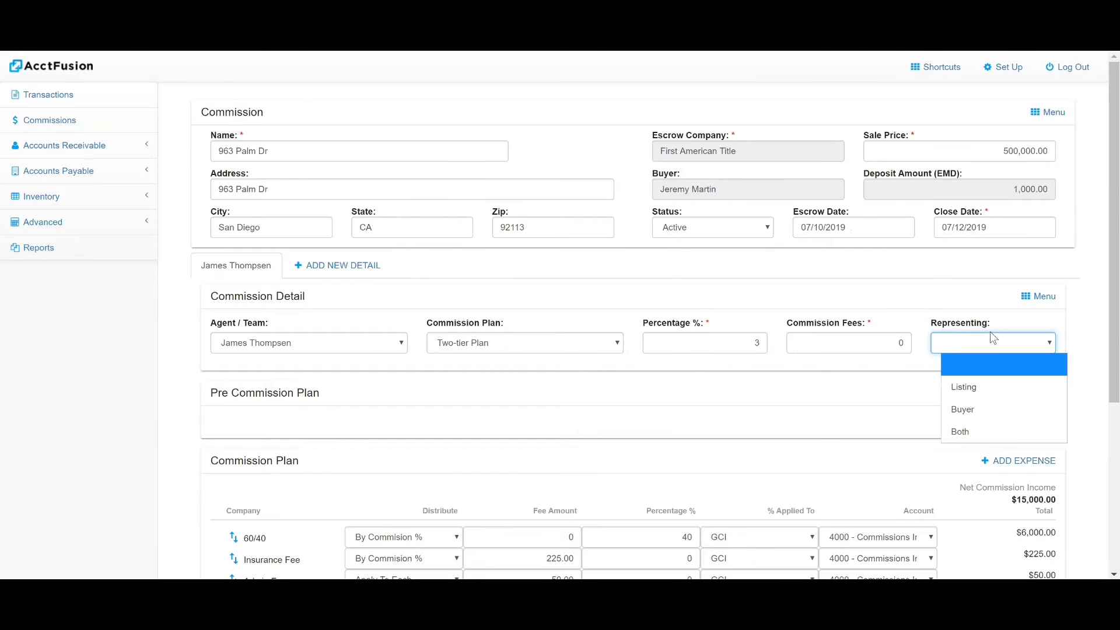
{"action": "left_click", "coordinate": [977, 386]}
{"action": "scroll", "coordinate": [386, 304], "scroll_direction": "down", "scroll_amount": 1}
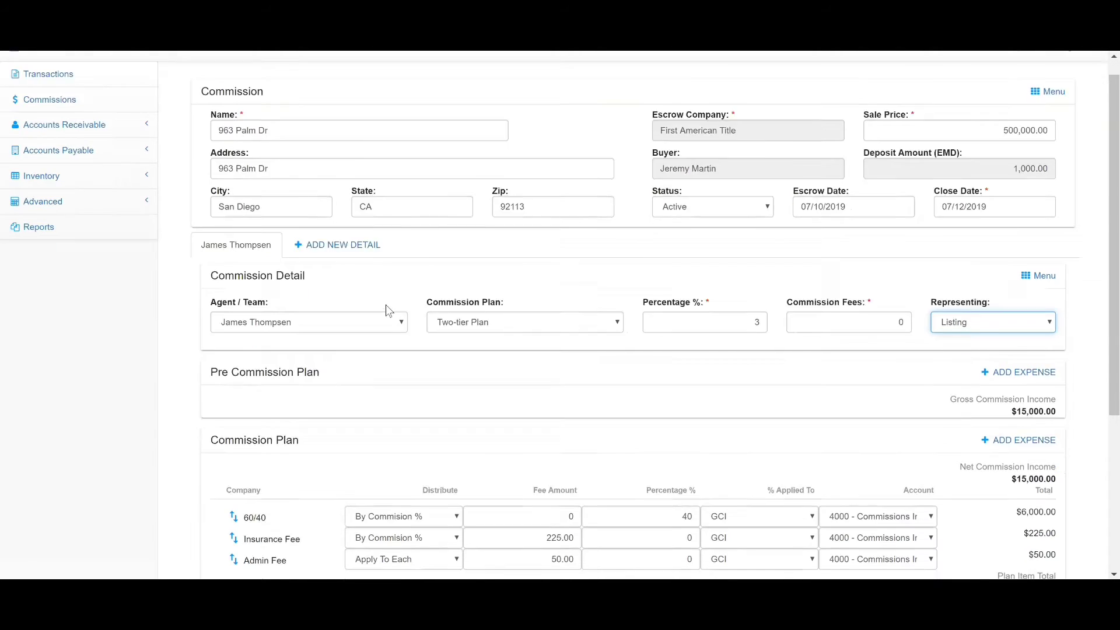
{"action": "scroll", "coordinate": [350, 295], "scroll_direction": "down", "scroll_amount": 1}
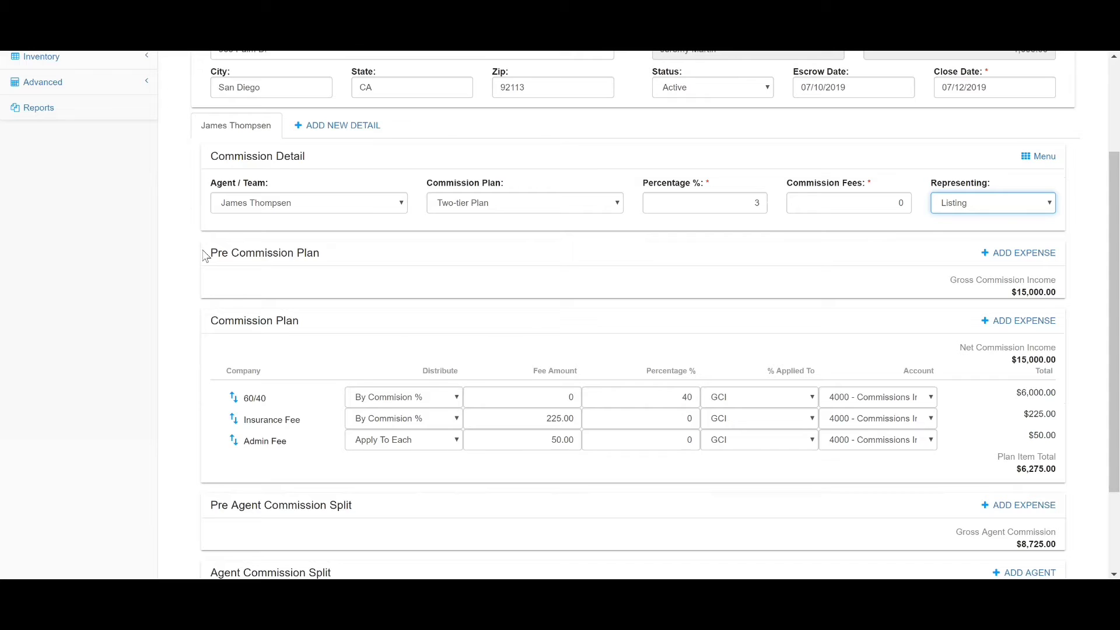
{"action": "scroll", "coordinate": [205, 256], "scroll_direction": "down", "scroll_amount": 1}
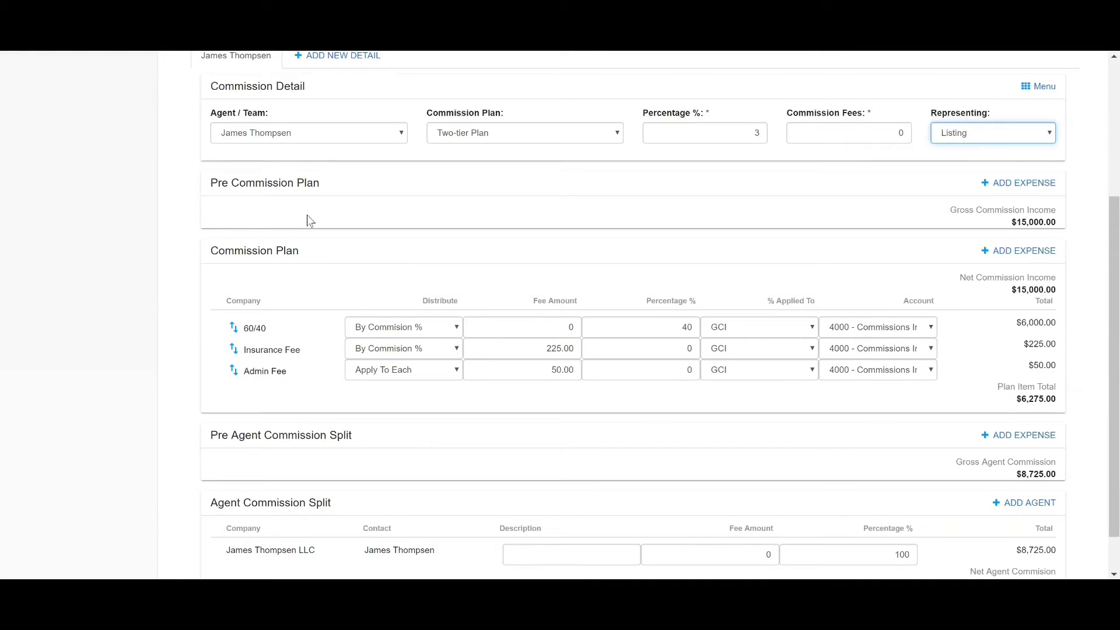
{"action": "scroll", "coordinate": [275, 200], "scroll_direction": "down", "scroll_amount": 1}
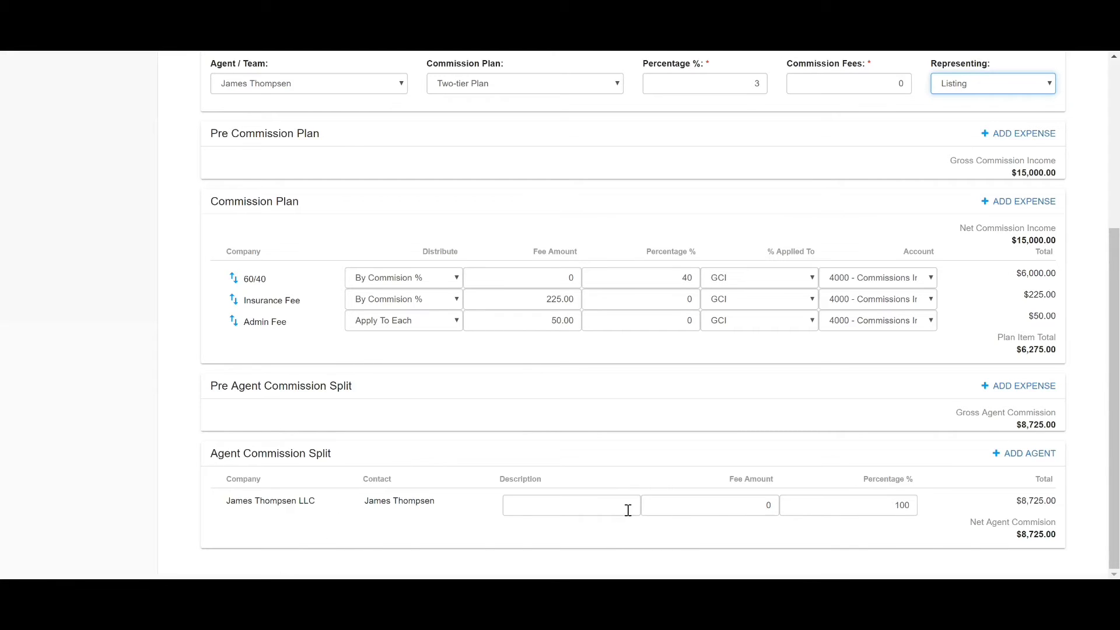
{"action": "scroll", "coordinate": [927, 537], "scroll_direction": "up", "scroll_amount": 1}
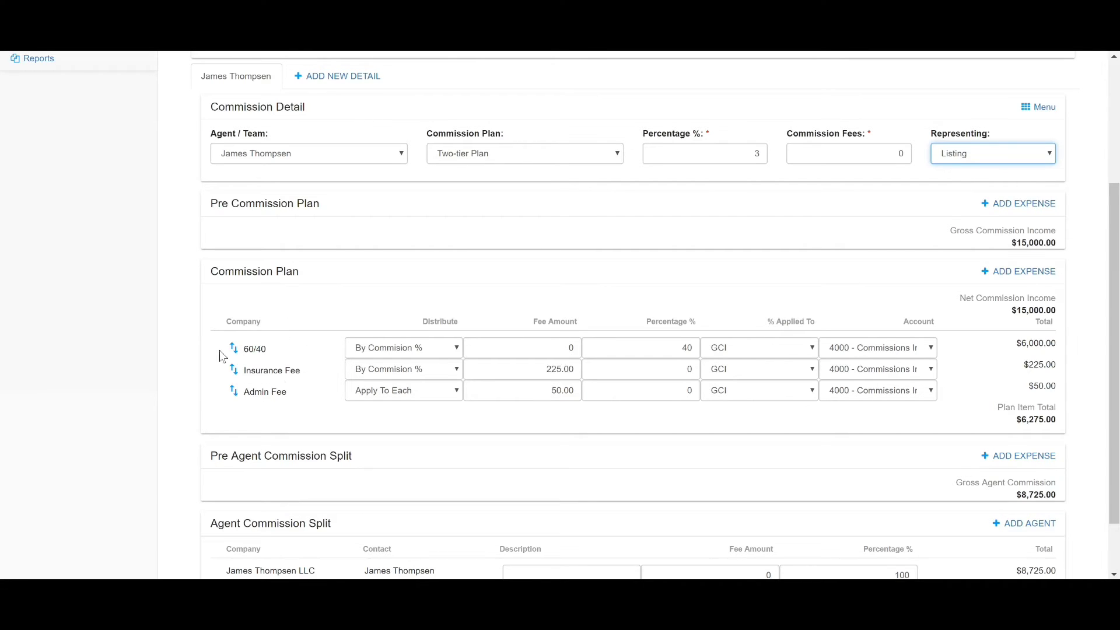
{"action": "scroll", "coordinate": [295, 352], "scroll_direction": "down", "scroll_amount": 1}
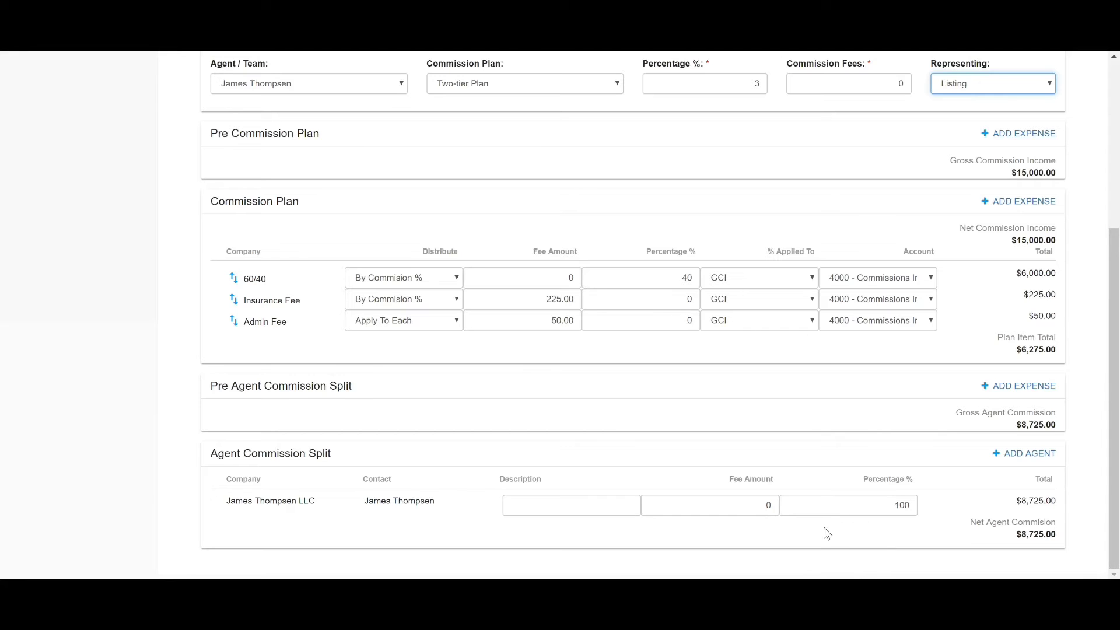
- Add a second agent at 10% with a 50.00 fee, lowering the first agent to 90%
{"action": "left_click", "coordinate": [1023, 453]}
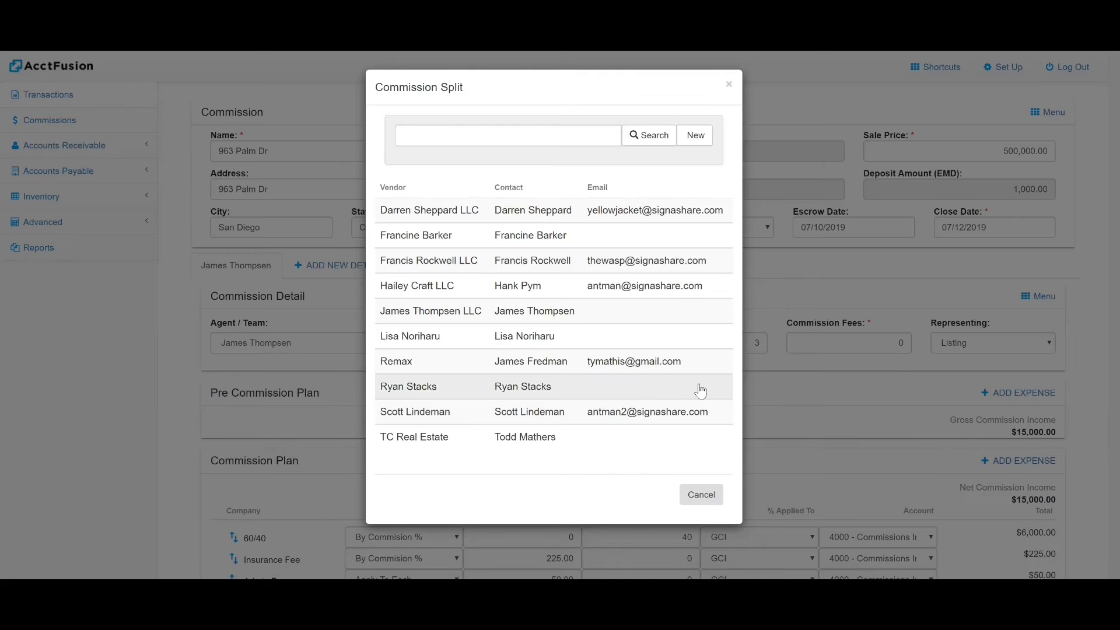
{"action": "left_click", "coordinate": [450, 344]}
{"action": "scroll", "coordinate": [449, 344], "scroll_direction": "down", "scroll_amount": 5}
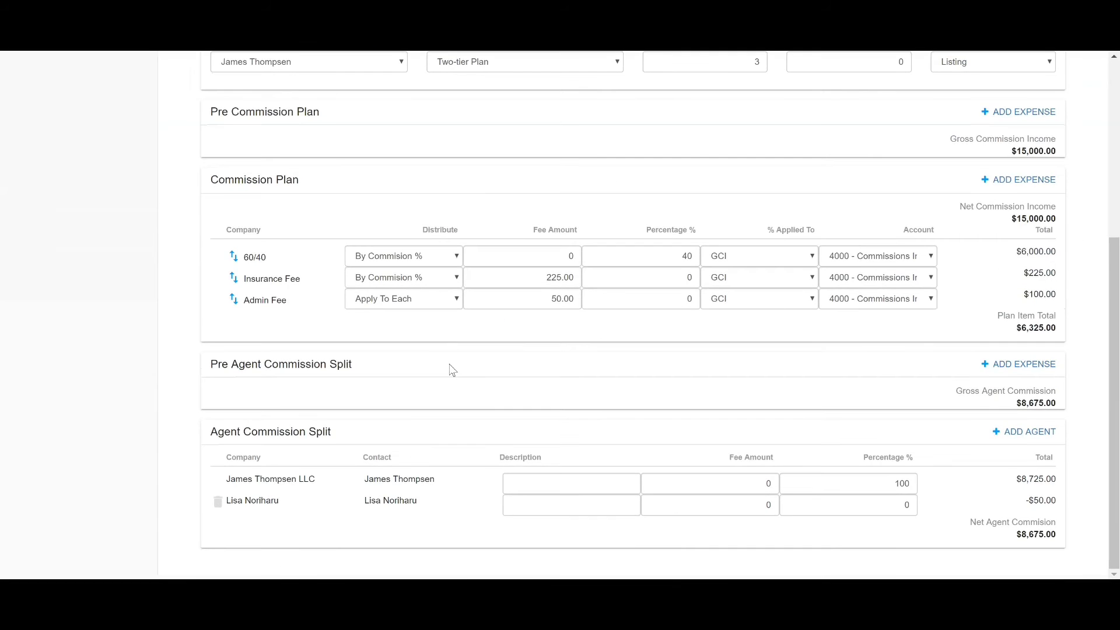
{"action": "left_click", "coordinate": [904, 506]}
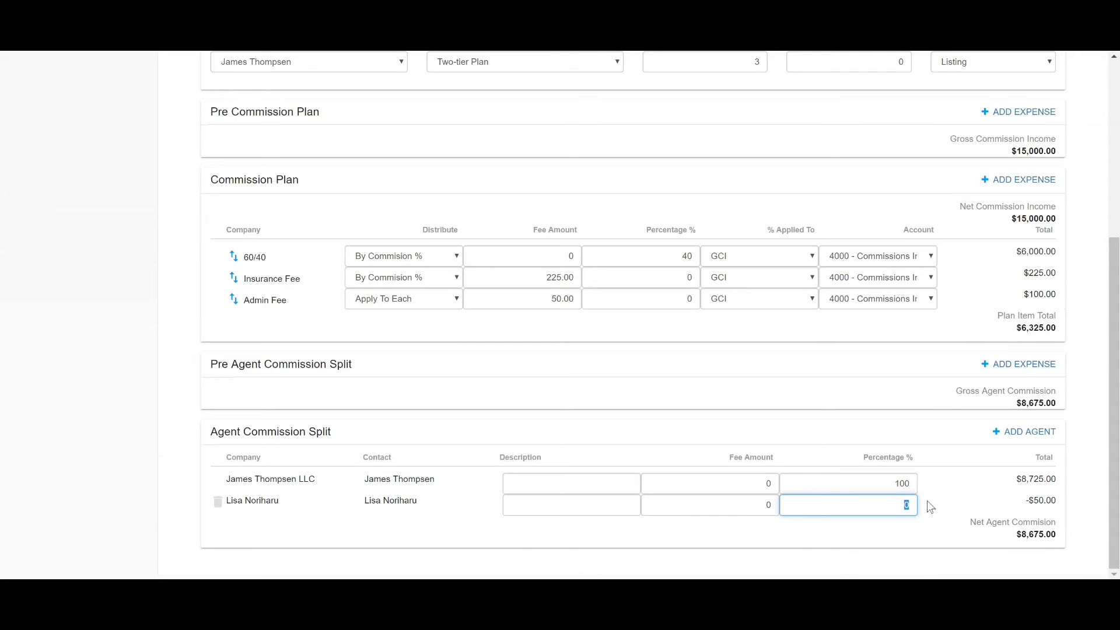
{"action": "left_click", "coordinate": [766, 505]}
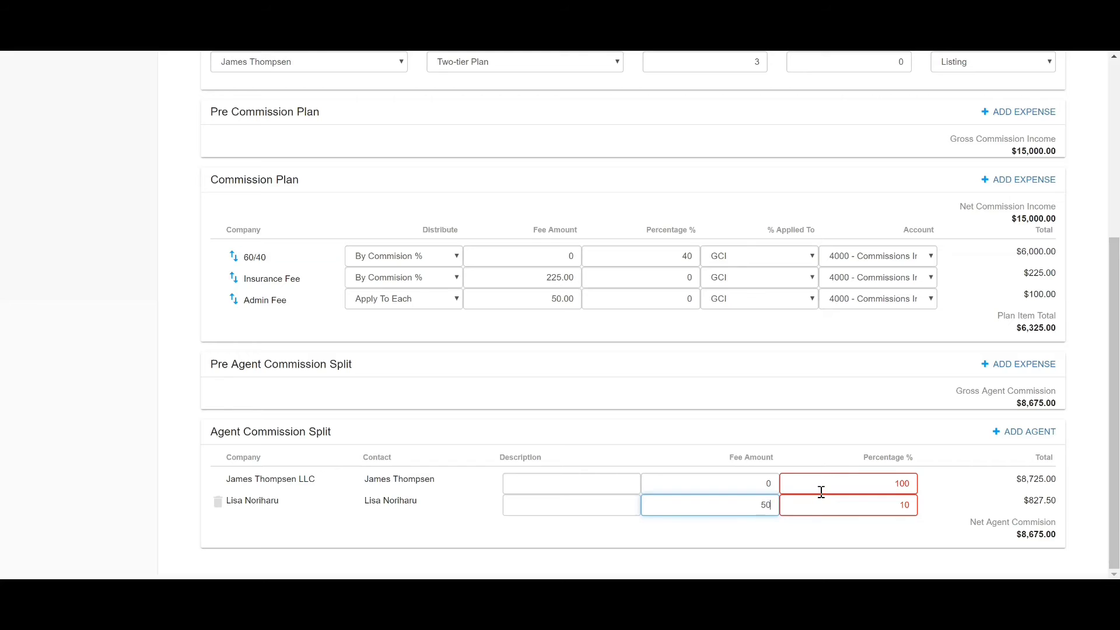
{"action": "left_click", "coordinate": [883, 538]}
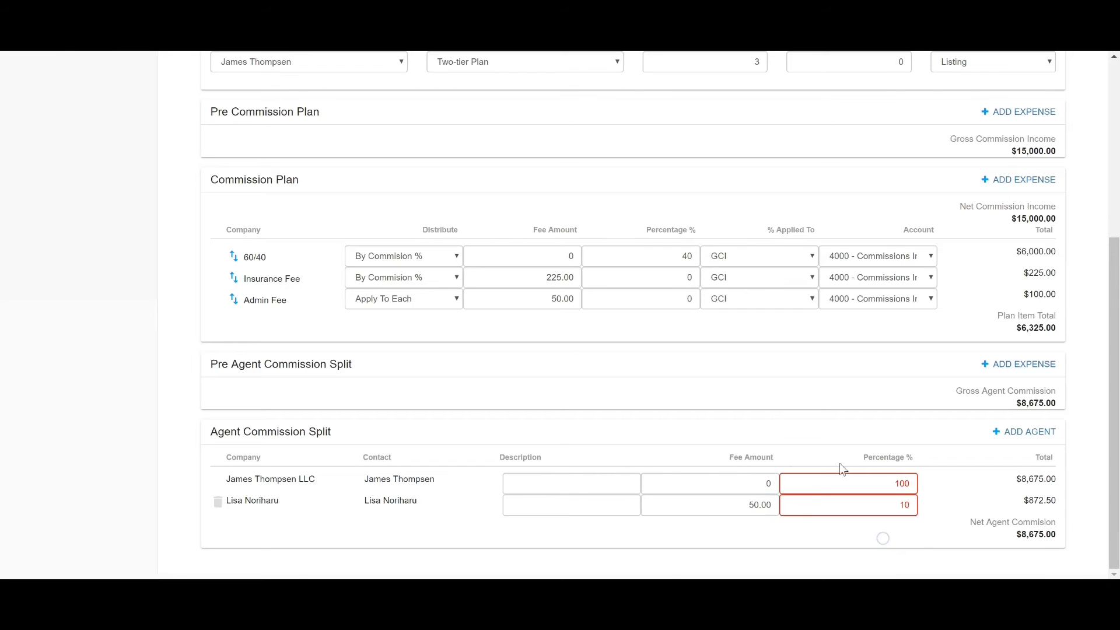
{"action": "double_click", "coordinate": [882, 485]}
{"action": "type", "text": "90"}
{"action": "left_click", "coordinate": [935, 476]}
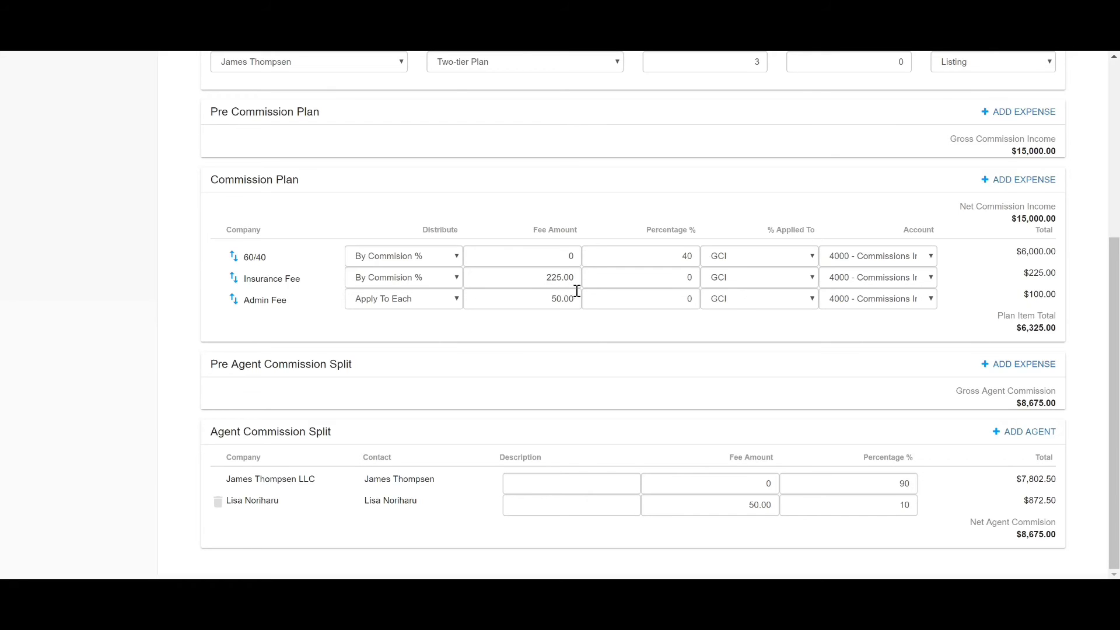
{"action": "scroll", "coordinate": [593, 302], "scroll_direction": "up", "scroll_amount": 3}
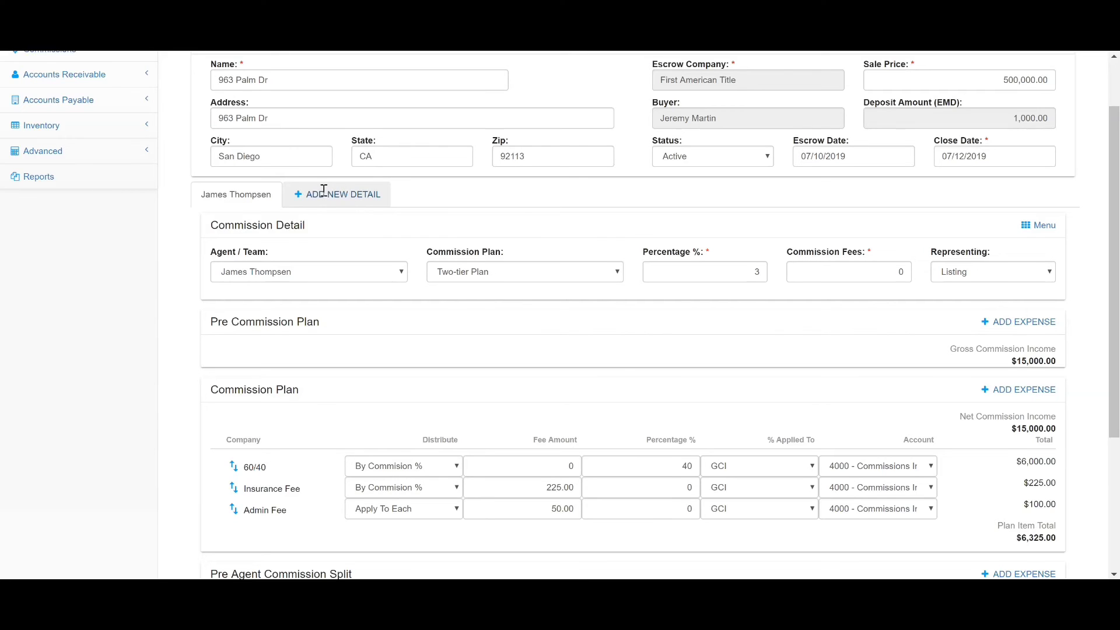
{"action": "left_click", "coordinate": [327, 193]}
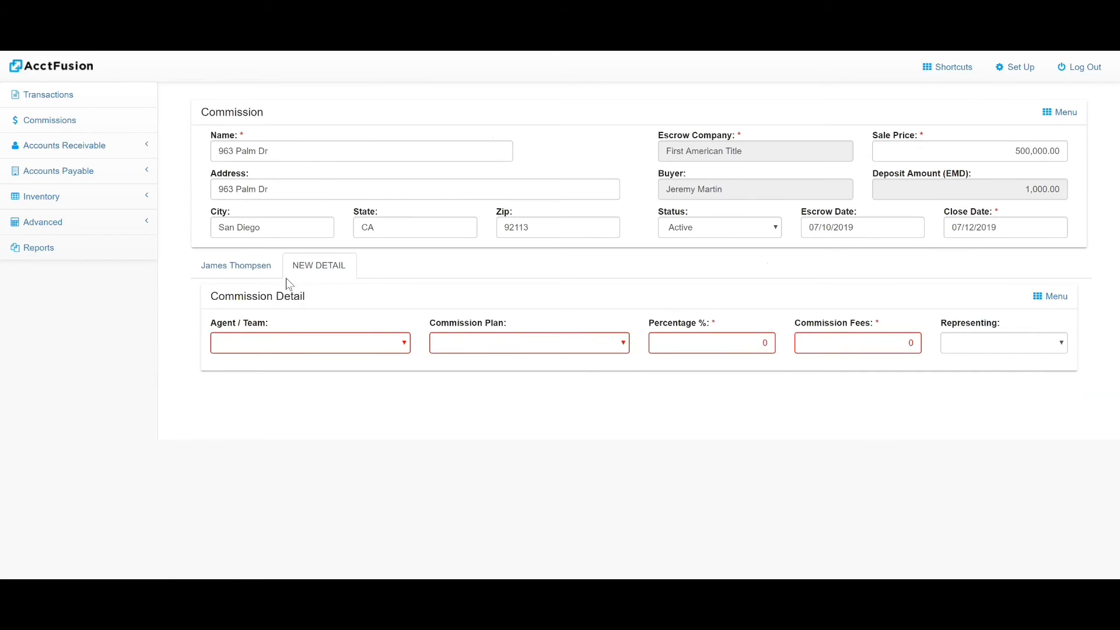
{"action": "left_click", "coordinate": [247, 260]}
{"action": "scroll", "coordinate": [248, 257], "scroll_direction": "down", "scroll_amount": 5}
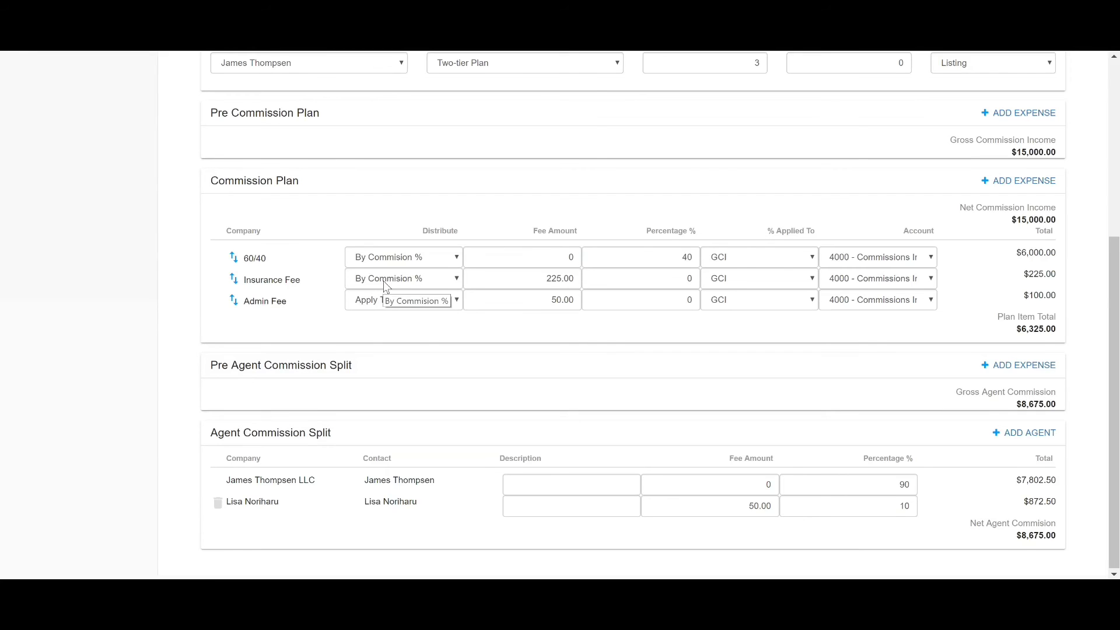
- Add a 300.00 Remax 'listing referral' expense to the pre-commission plan
{"action": "left_click", "coordinate": [1018, 113]}
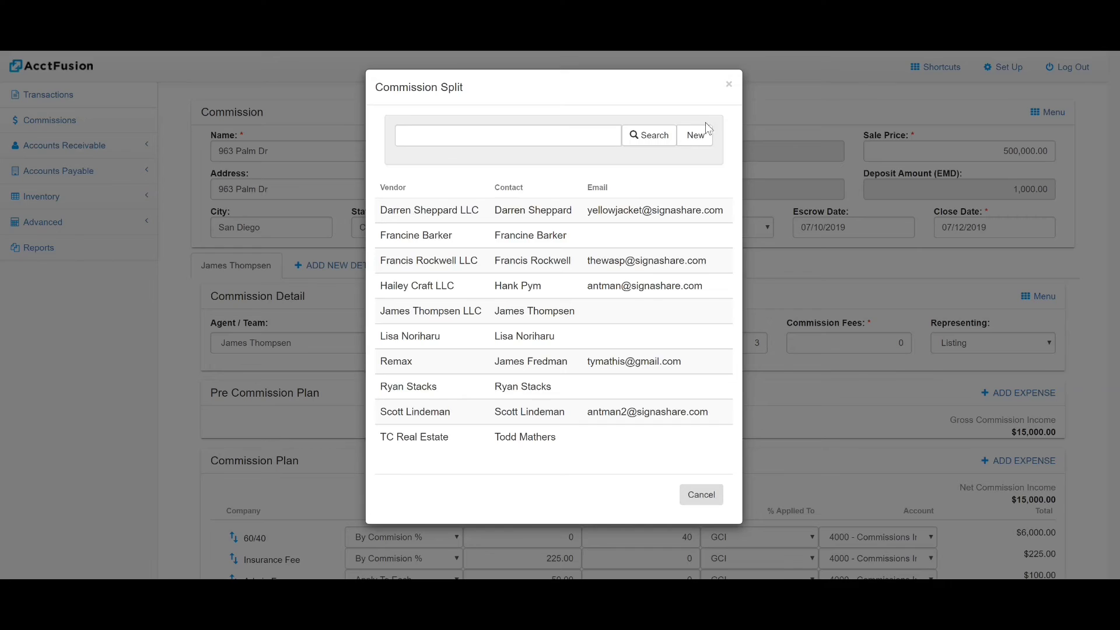
{"action": "left_click", "coordinate": [398, 364]}
{"action": "scroll", "coordinate": [393, 368], "scroll_direction": "down", "scroll_amount": 1}
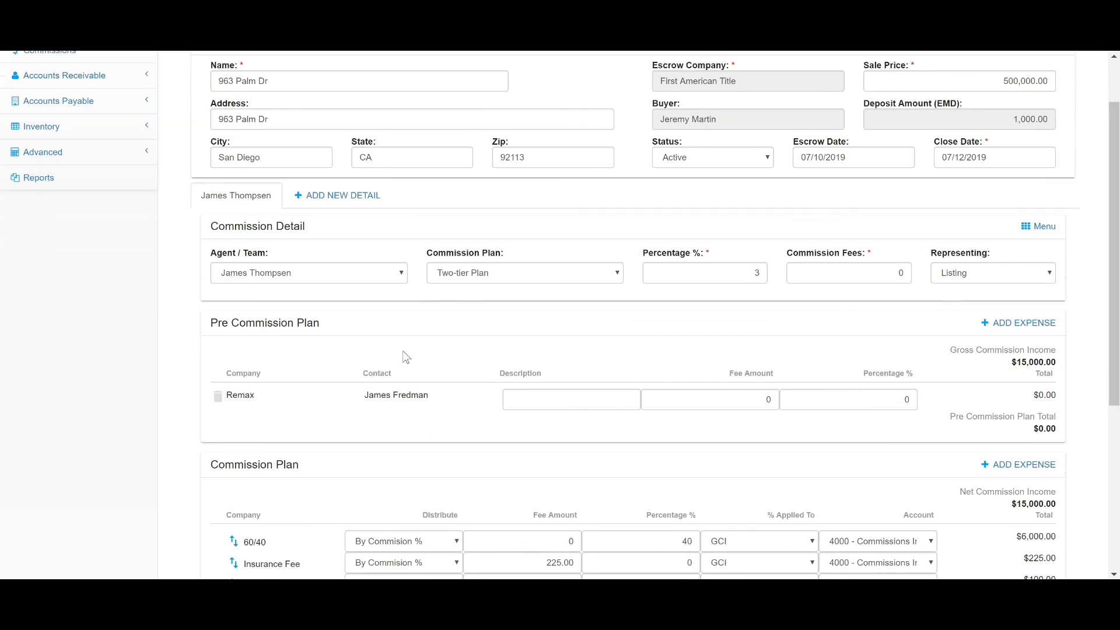
{"action": "left_click", "coordinate": [609, 399]}
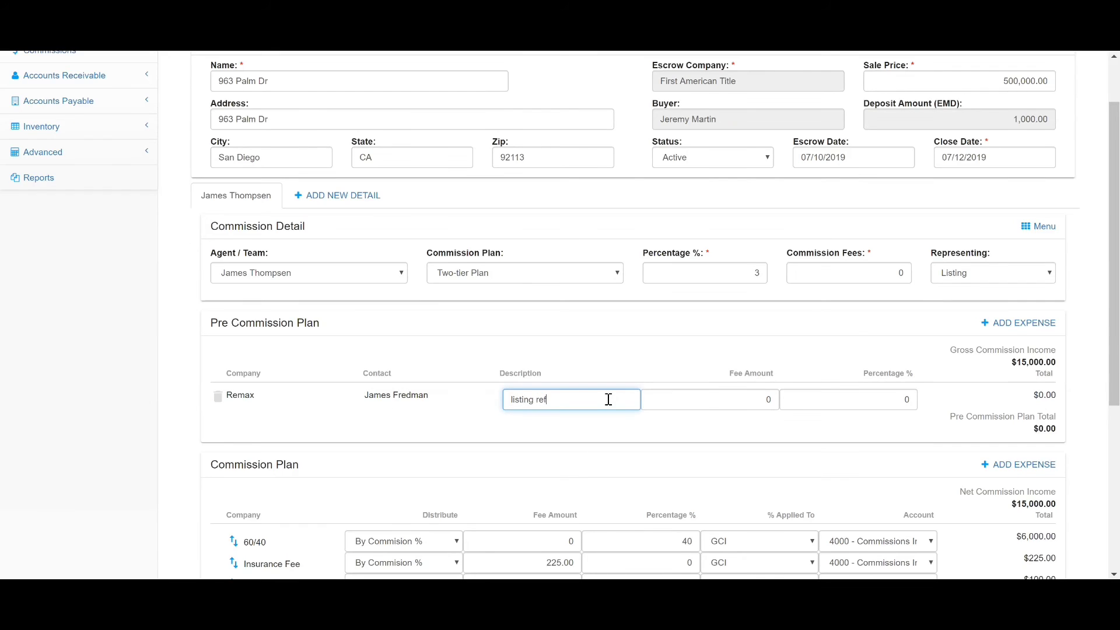
{"action": "left_click", "coordinate": [773, 399]}
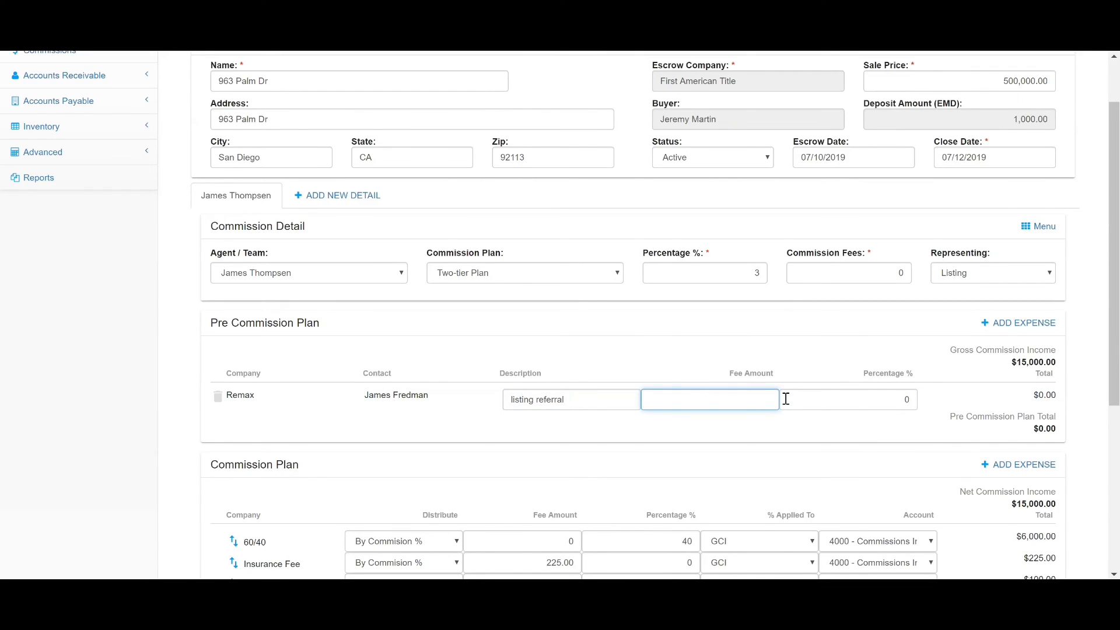
{"action": "left_click", "coordinate": [748, 431]}
{"action": "scroll", "coordinate": [933, 400], "scroll_direction": "down", "scroll_amount": 1}
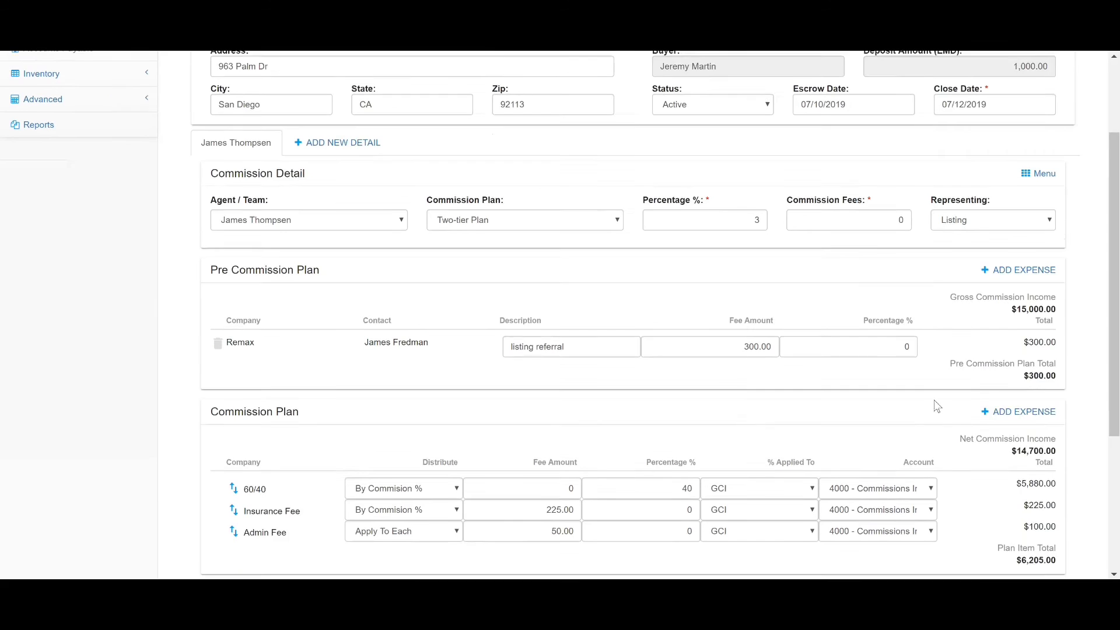
{"action": "scroll", "coordinate": [1054, 315], "scroll_direction": "down", "scroll_amount": 1}
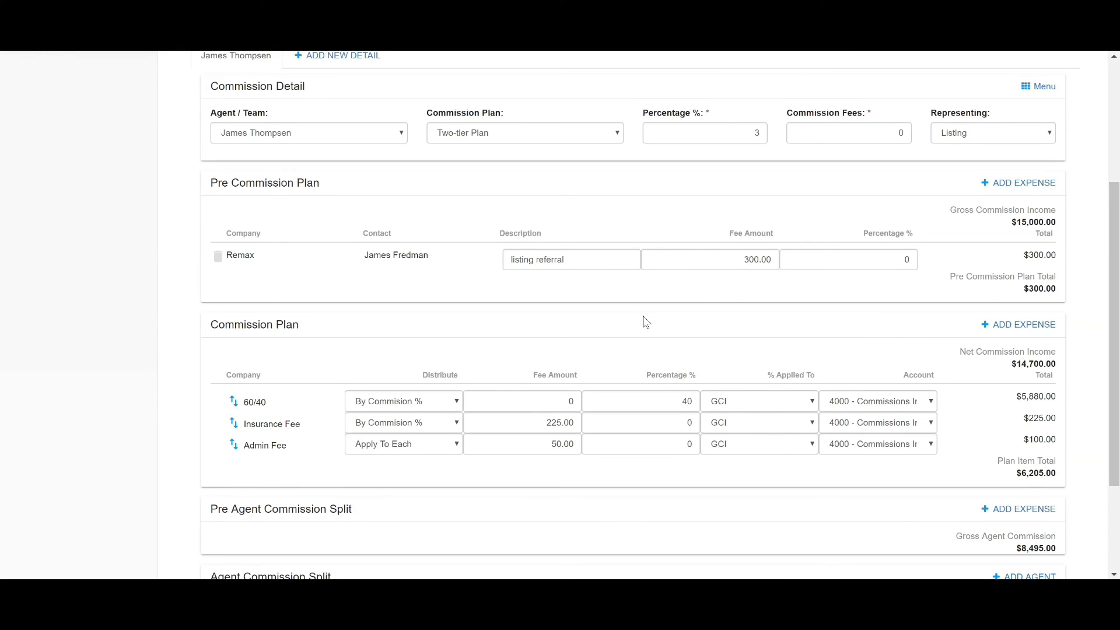
{"action": "scroll", "coordinate": [645, 321], "scroll_direction": "down", "scroll_amount": 2}
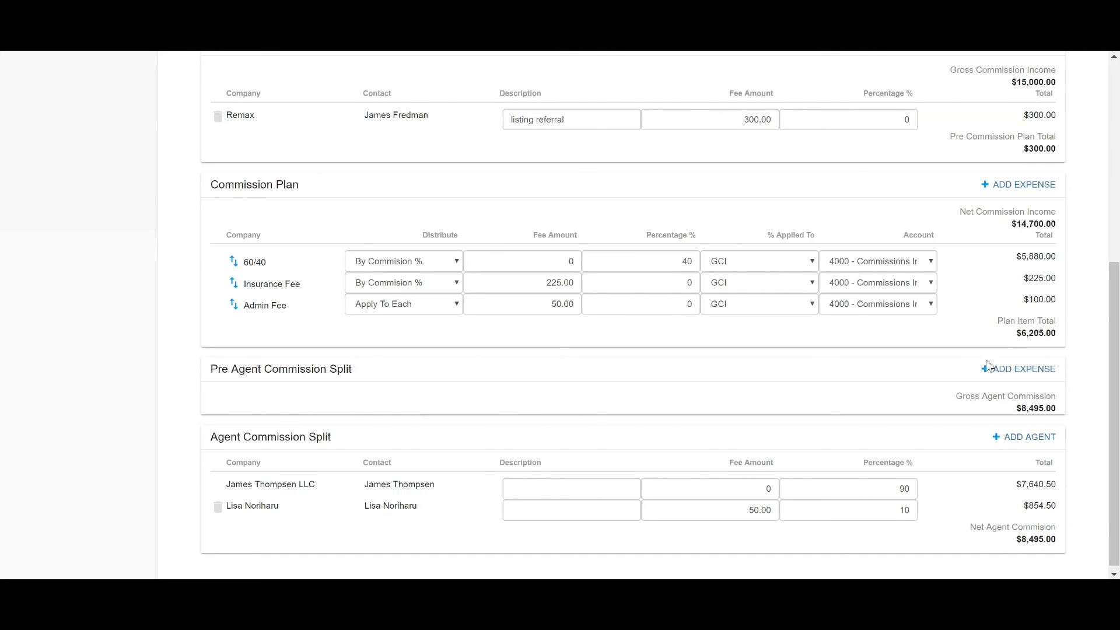
- Add a 250.00 'TC fee' expense to TC Real Estate before the agent split
{"action": "left_click", "coordinate": [1012, 368]}
{"action": "left_click", "coordinate": [429, 440]}
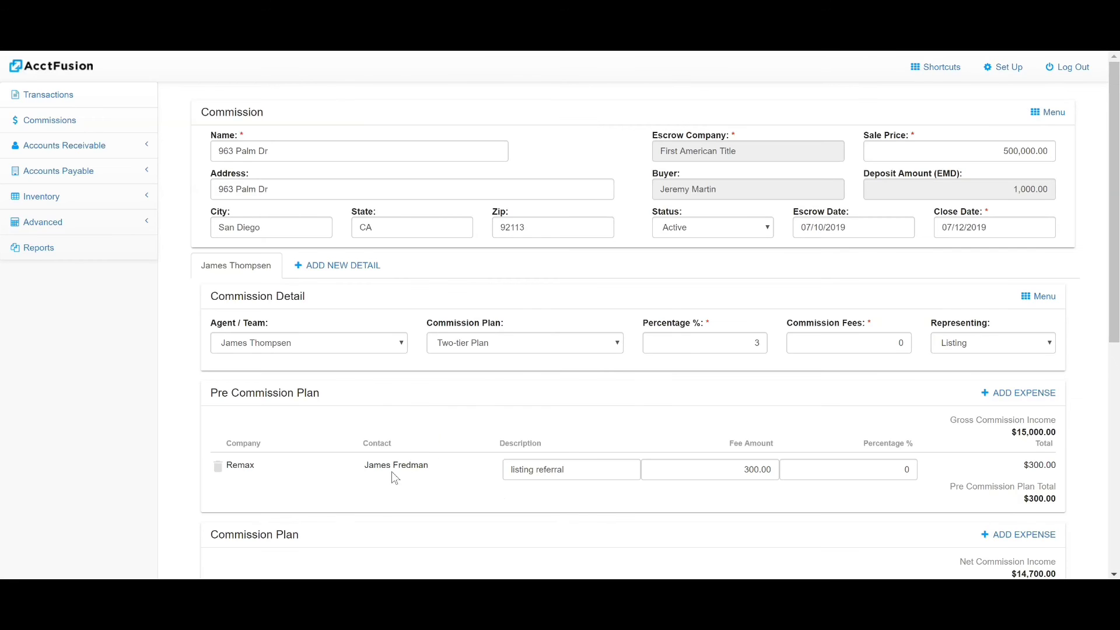
{"action": "scroll", "coordinate": [391, 471], "scroll_direction": "down", "scroll_amount": 7}
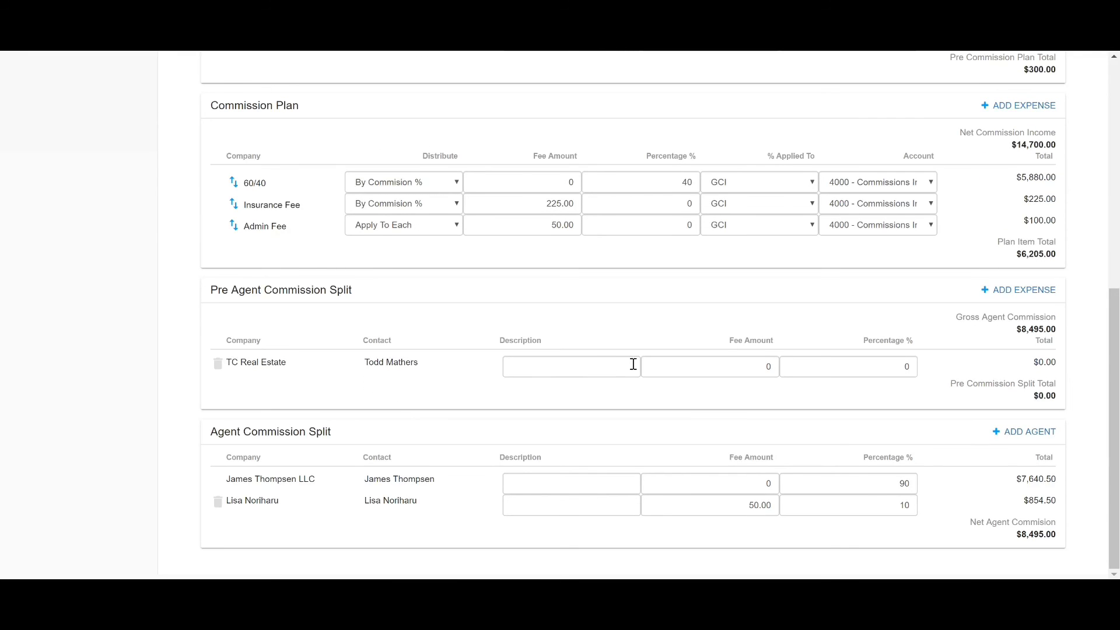
{"action": "left_click", "coordinate": [607, 365]}
{"action": "type", "text": "TC fee"}
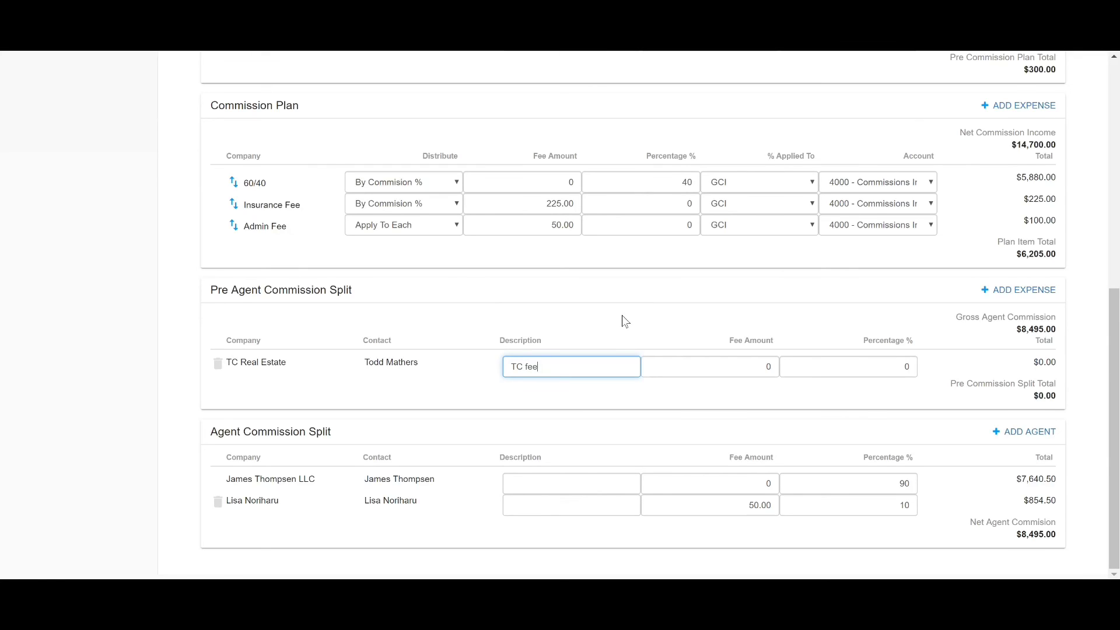
{"action": "double_click", "coordinate": [777, 365]}
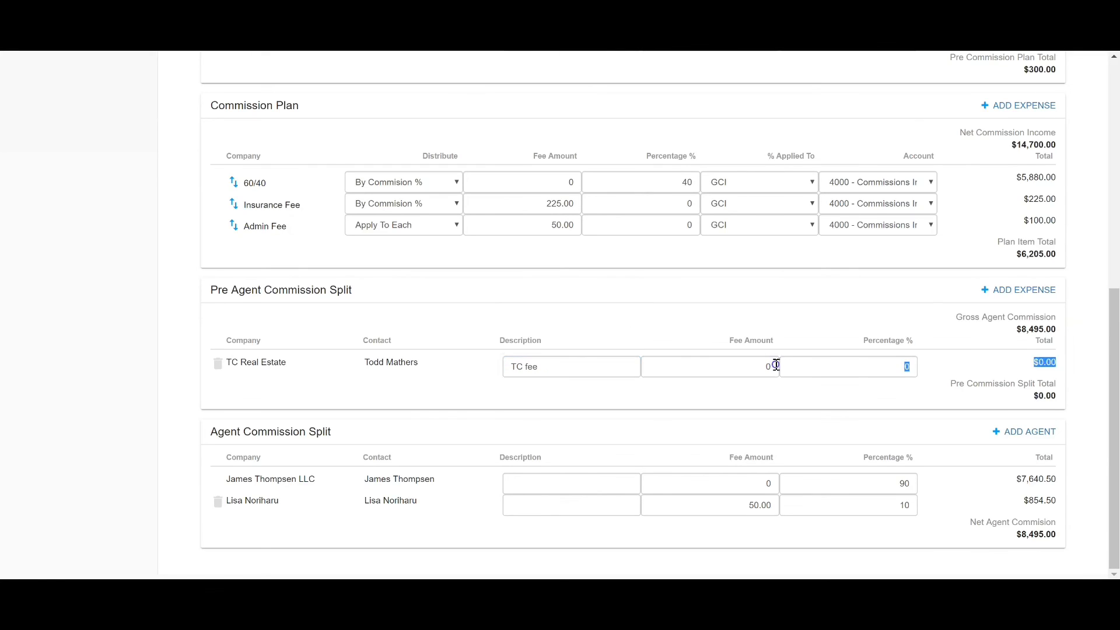
{"action": "double_click", "coordinate": [774, 365]}
{"action": "key", "text": "BackSpace"}
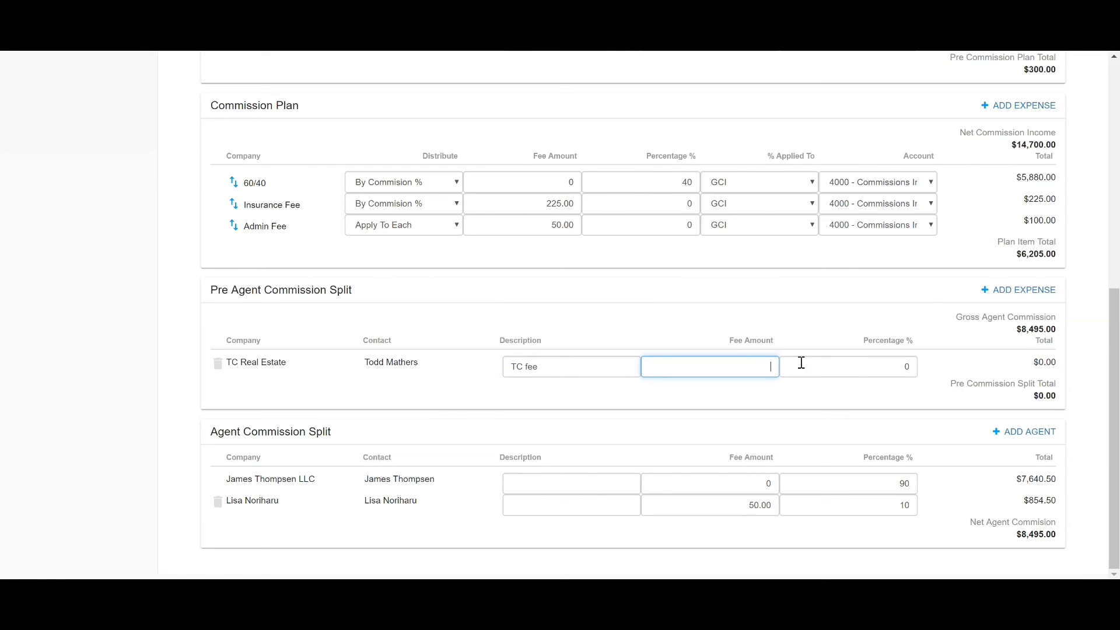
{"action": "left_click", "coordinate": [706, 298]}
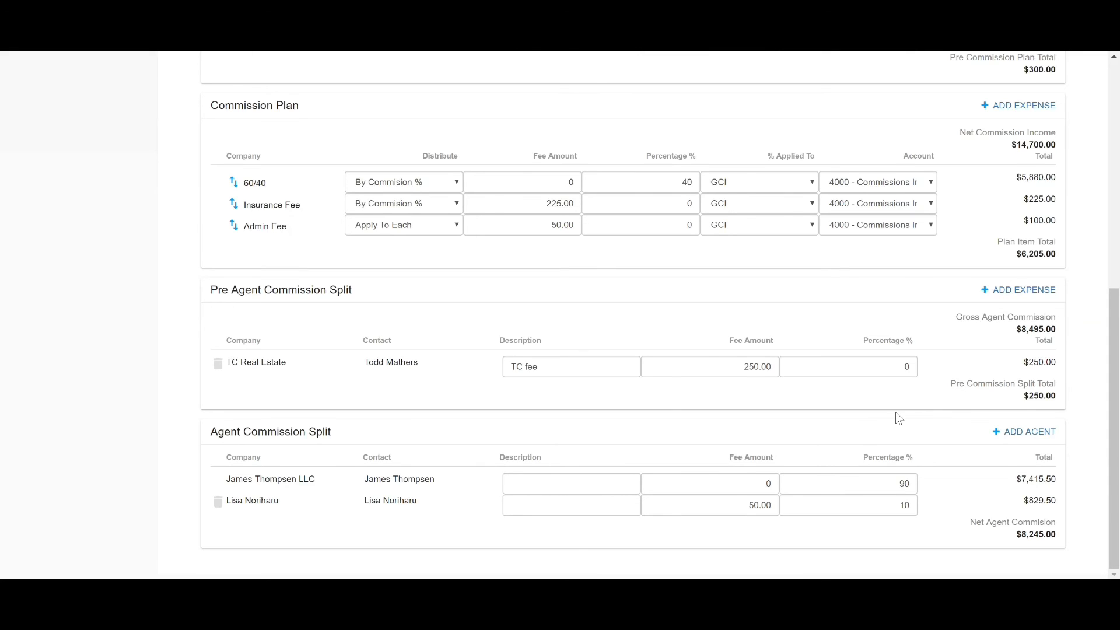
{"action": "scroll", "coordinate": [895, 414], "scroll_direction": "up", "scroll_amount": 4}
{"action": "scroll", "coordinate": [864, 418], "scroll_direction": "up", "scroll_amount": 3}
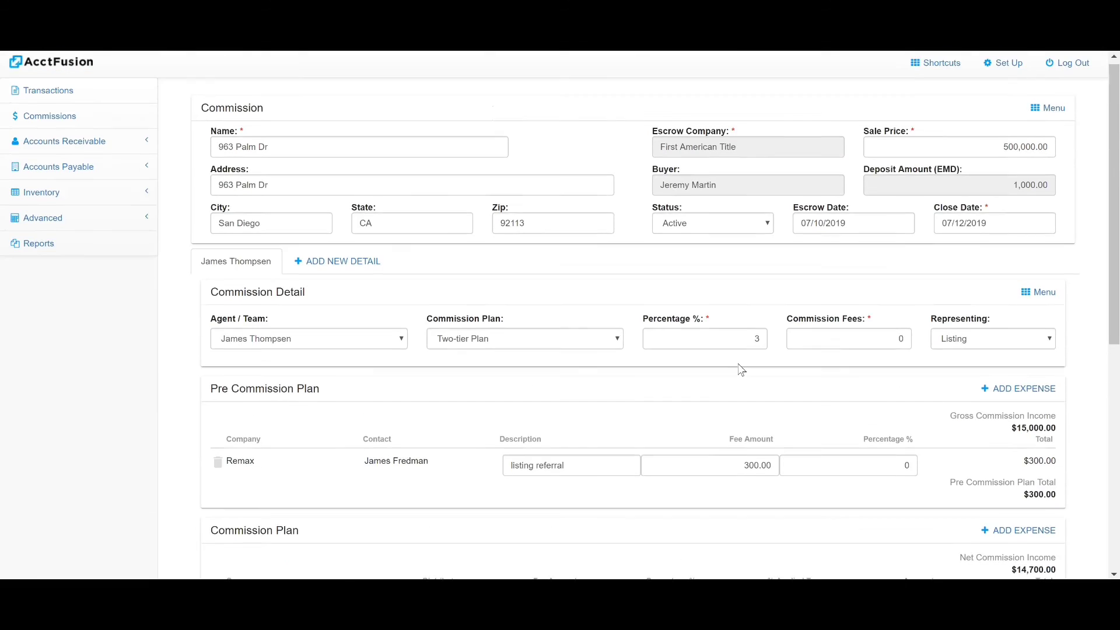
{"action": "scroll", "coordinate": [735, 376], "scroll_direction": "up", "scroll_amount": 2}
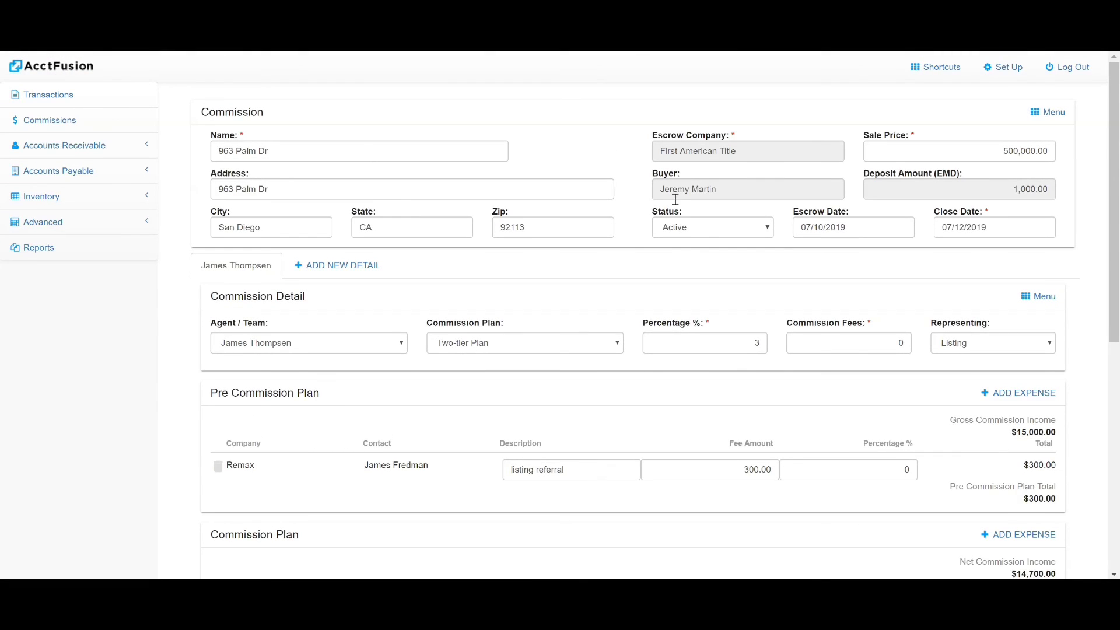
{"action": "left_click", "coordinate": [1054, 115]}
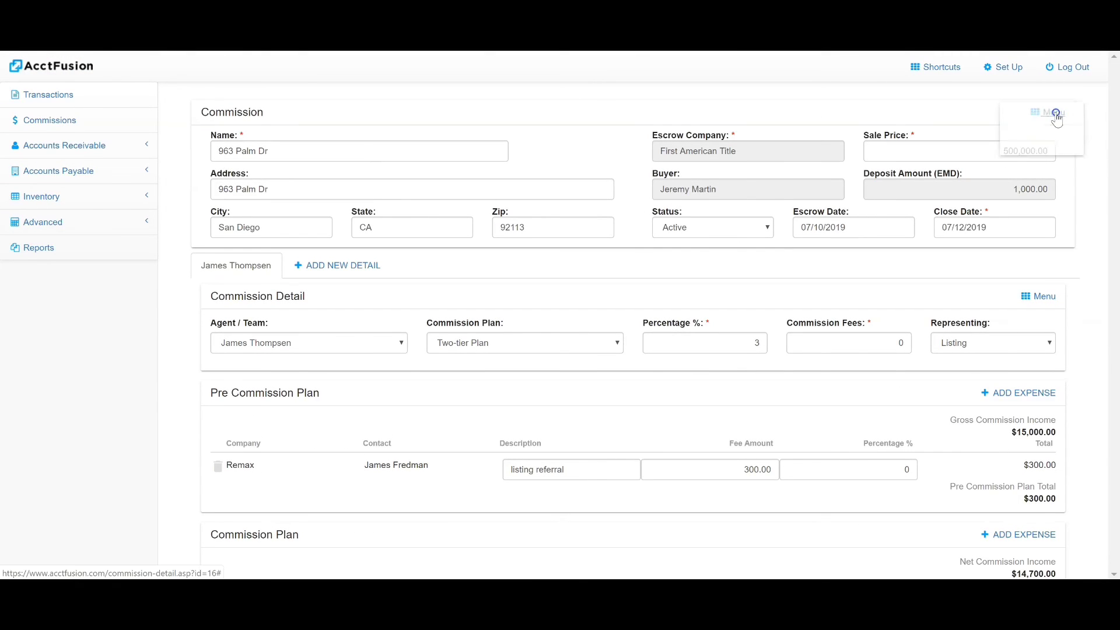
{"action": "left_click", "coordinate": [1051, 123]}
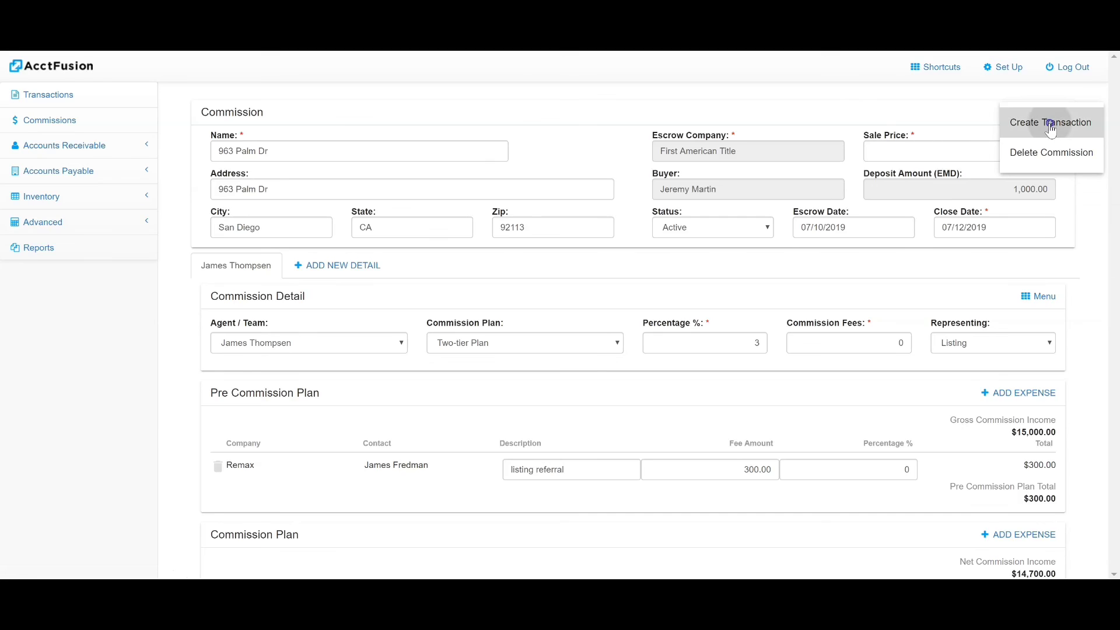